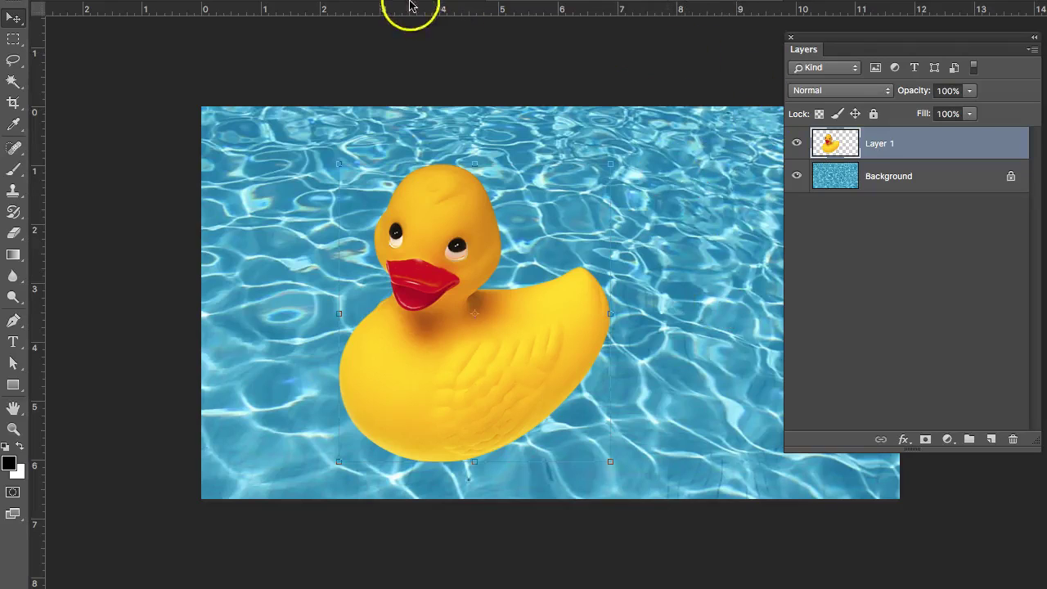
# Hide the panels with Shift+Tab to reveal the document tabs, then bring them back.
pyautogui.hotkey('shift', 'Tab')
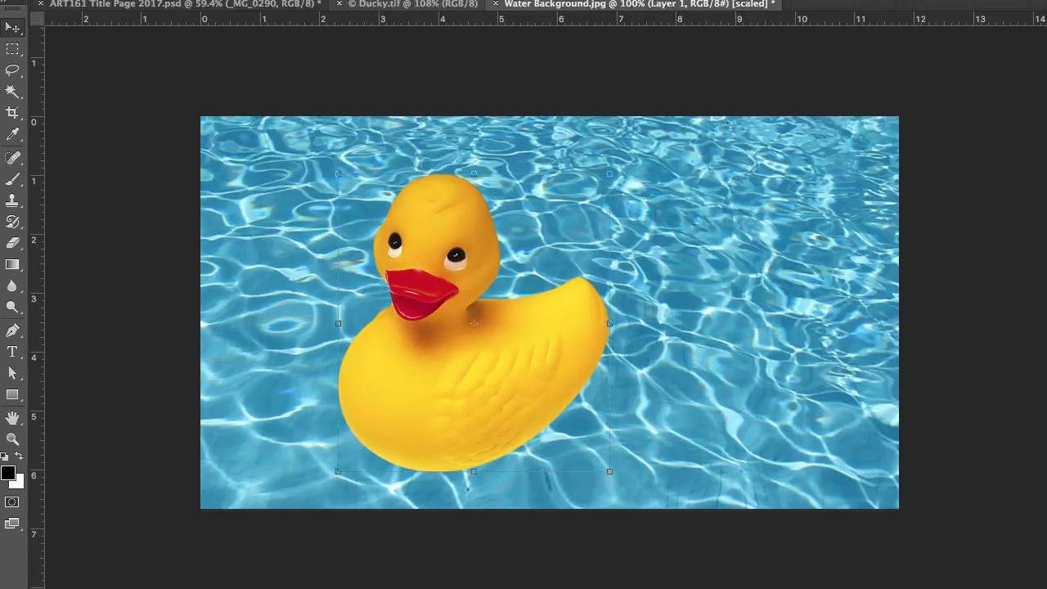
pyautogui.hotkey('shift', 'Tab')
# Switch to Ducky.tif and clear the existing selection around the duck.
pyautogui.click(381, 11)
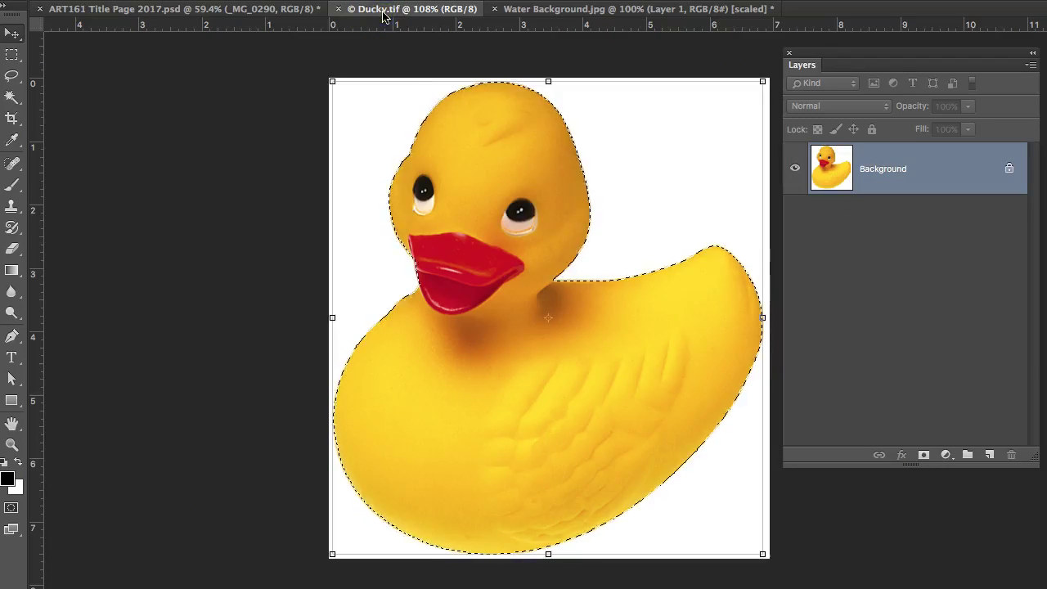
pyautogui.click(565, 169)
pyautogui.hotkey('ctrl', 'd')
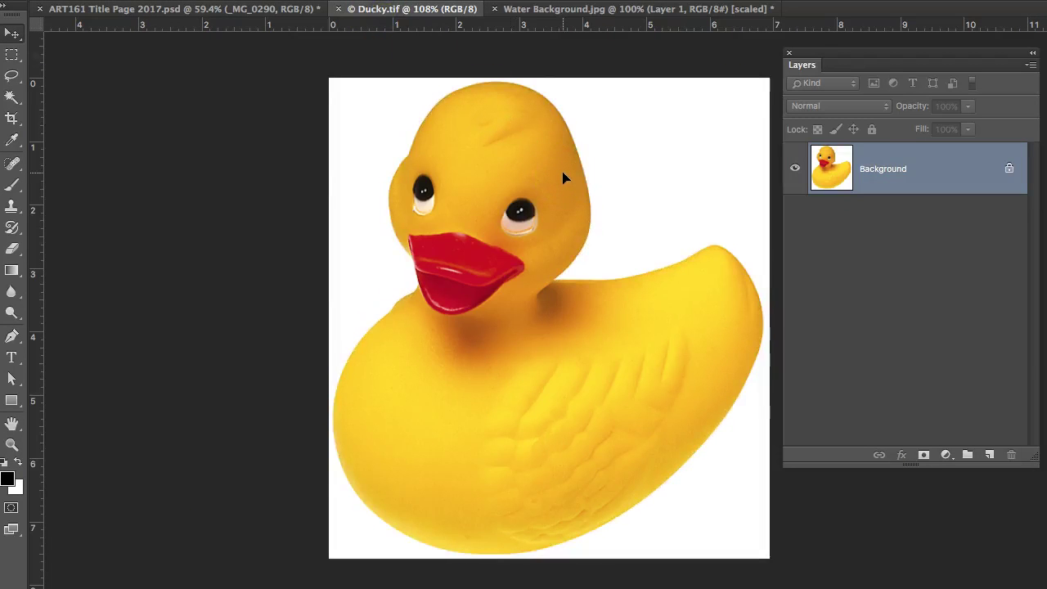
# Marquee a rectangle over the duck's head and add a second rectangle over its neck.
pyautogui.click(10, 57)
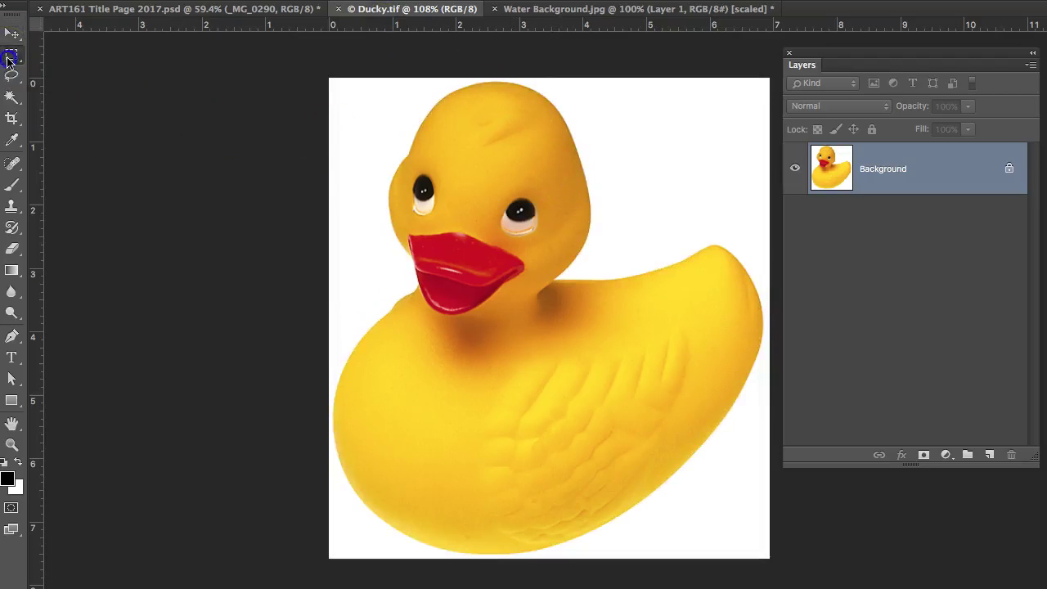
pyautogui.moveTo(384, 125); pyautogui.dragTo(605, 240)
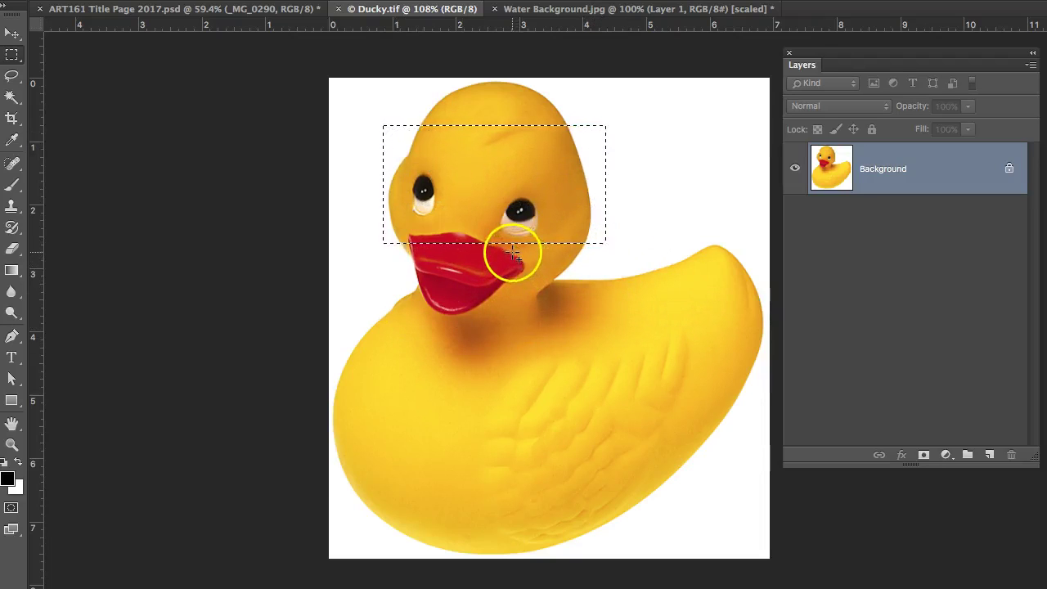
pyautogui.moveTo(509, 237); pyautogui.dragTo(609, 362)
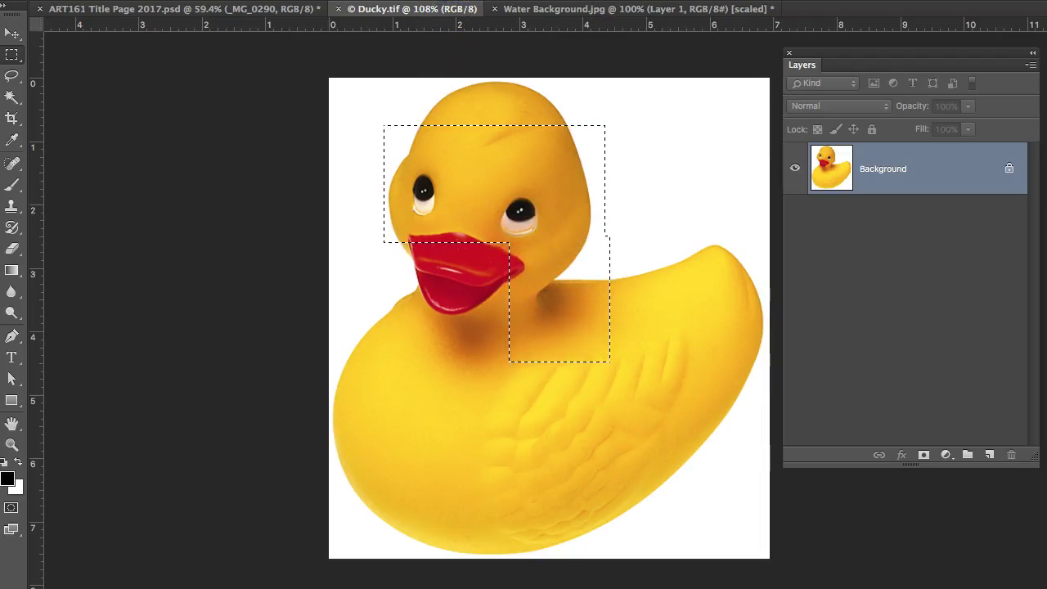
pyautogui.hotkey('shift', 'Tab')
pyautogui.hotkey('ctrl', 'd')
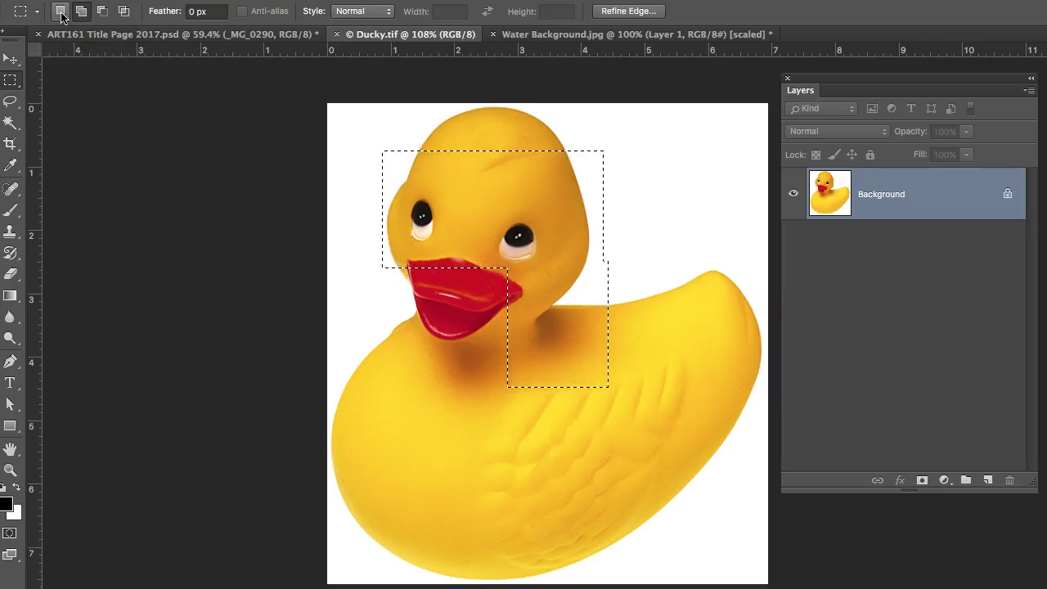
# Cycle the options-bar selection modes through Add, Subtract, Intersect, and back to Add.
pyautogui.click(82, 11)
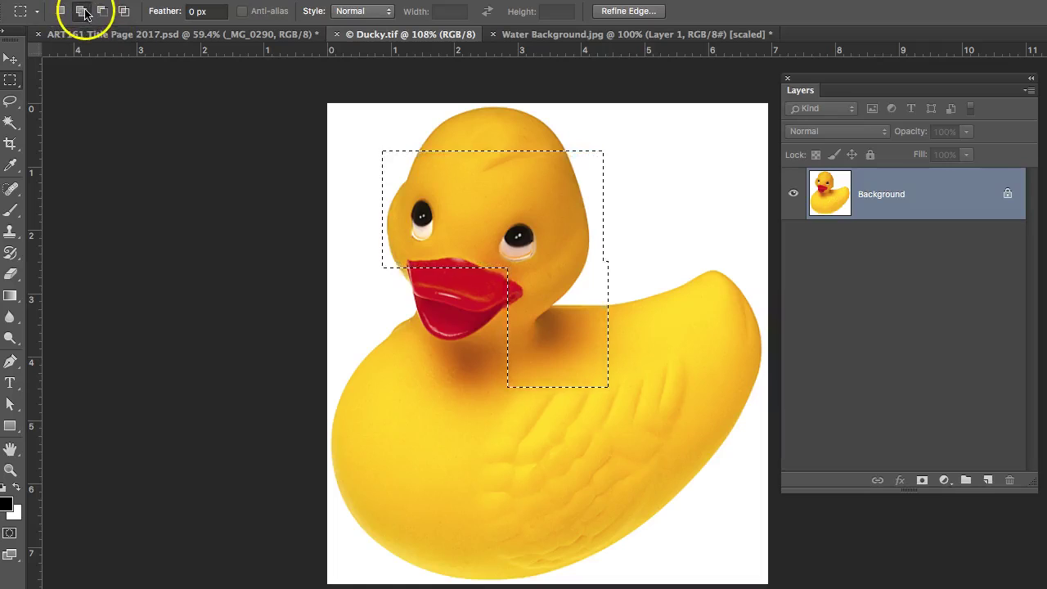
pyautogui.click(99, 12)
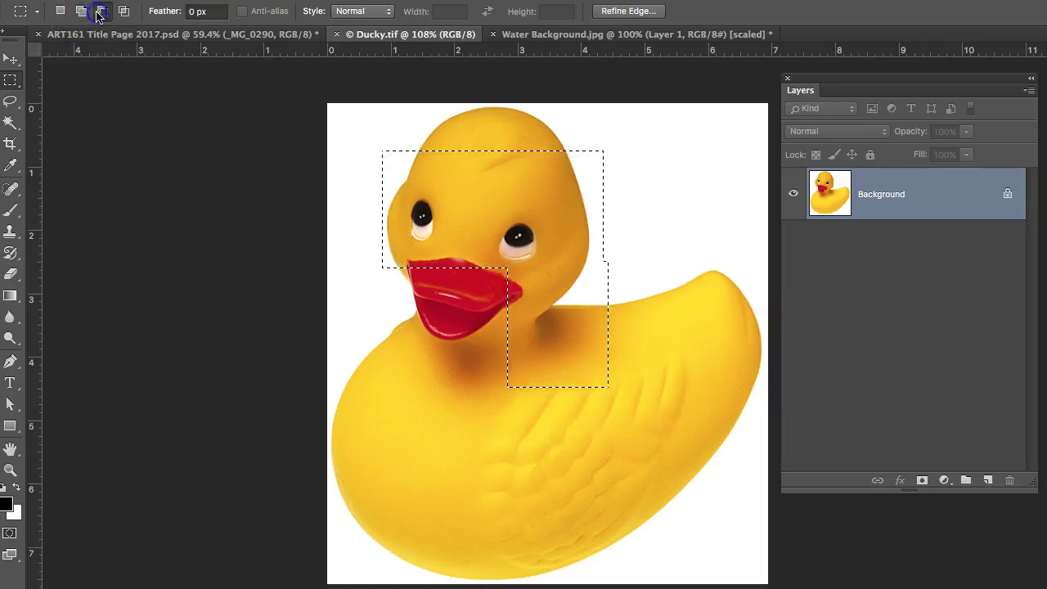
pyautogui.click(104, 15)
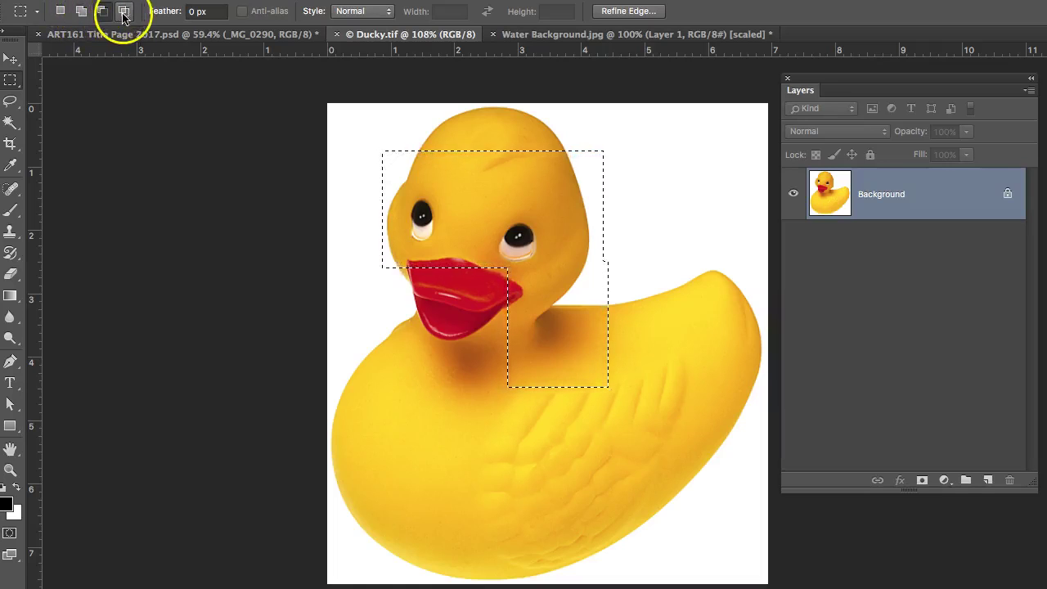
pyautogui.click(105, 13)
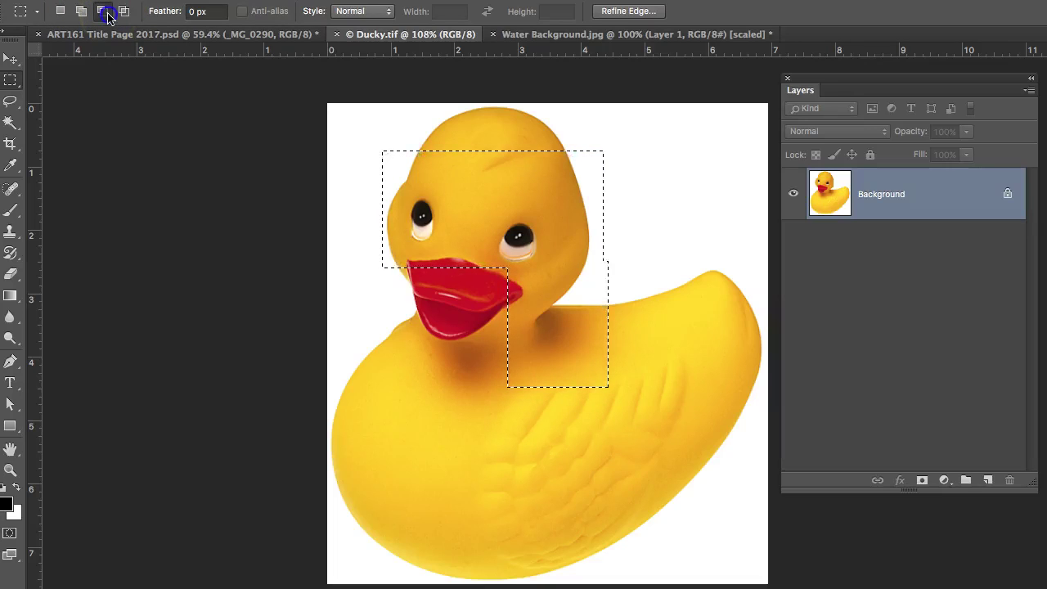
pyautogui.click(124, 11)
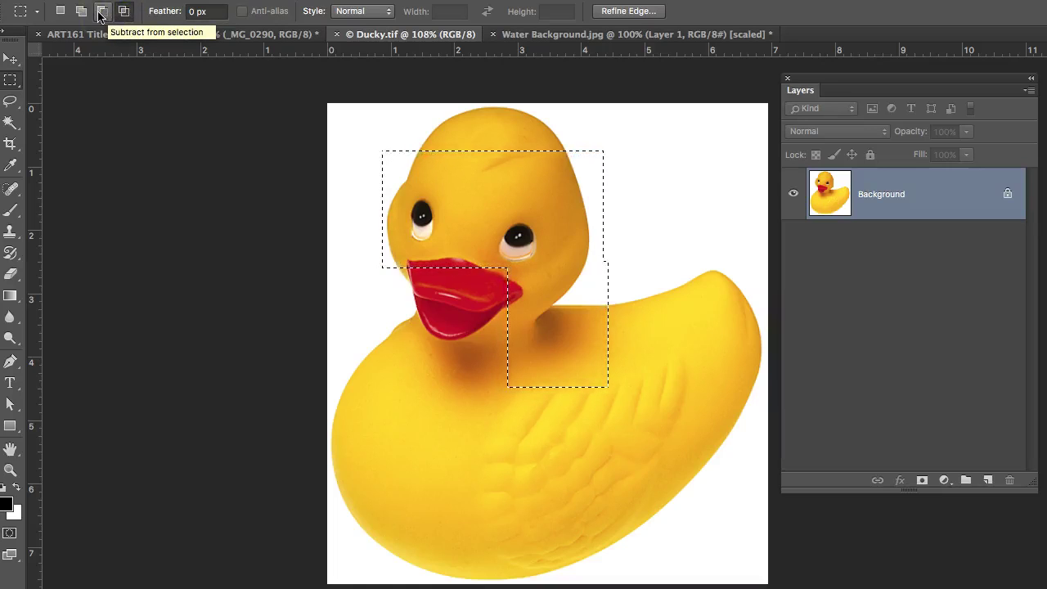
pyautogui.click(99, 14)
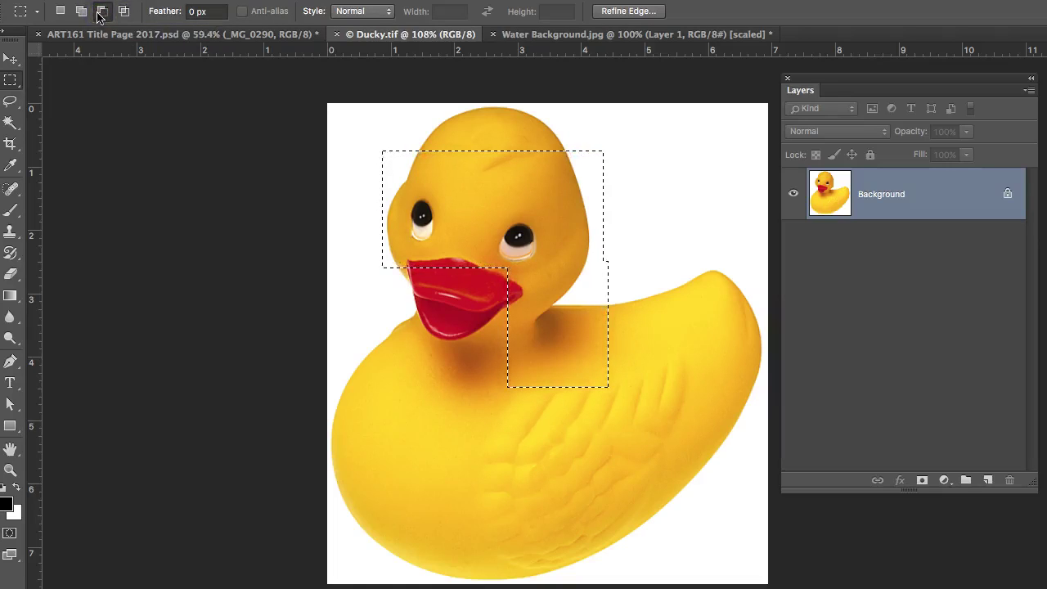
pyautogui.click(79, 13)
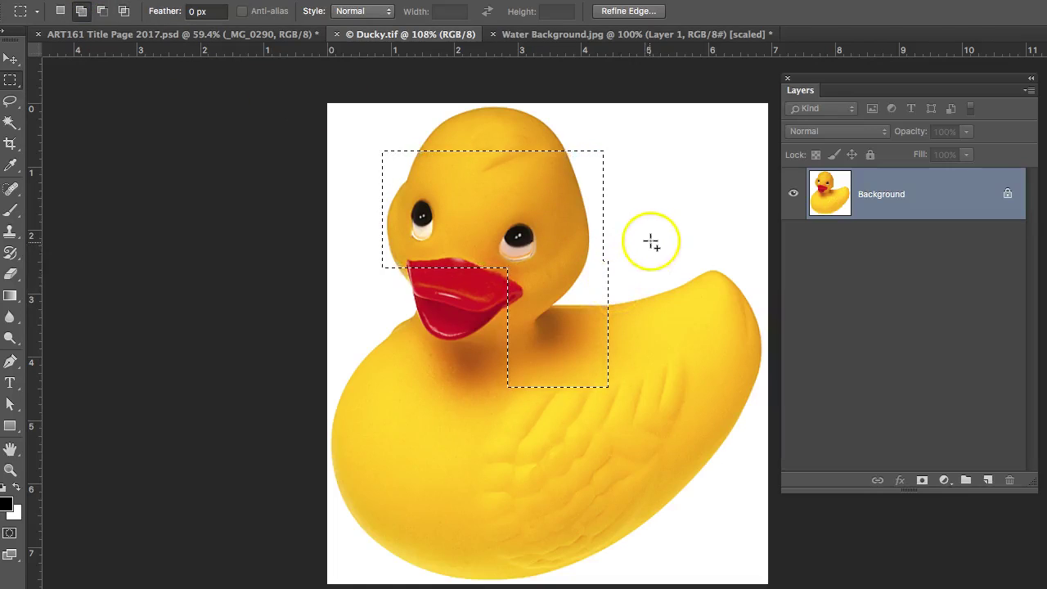
# Subtract a small rectangle from the head selection, then clear the selection.
pyautogui.press('alt')
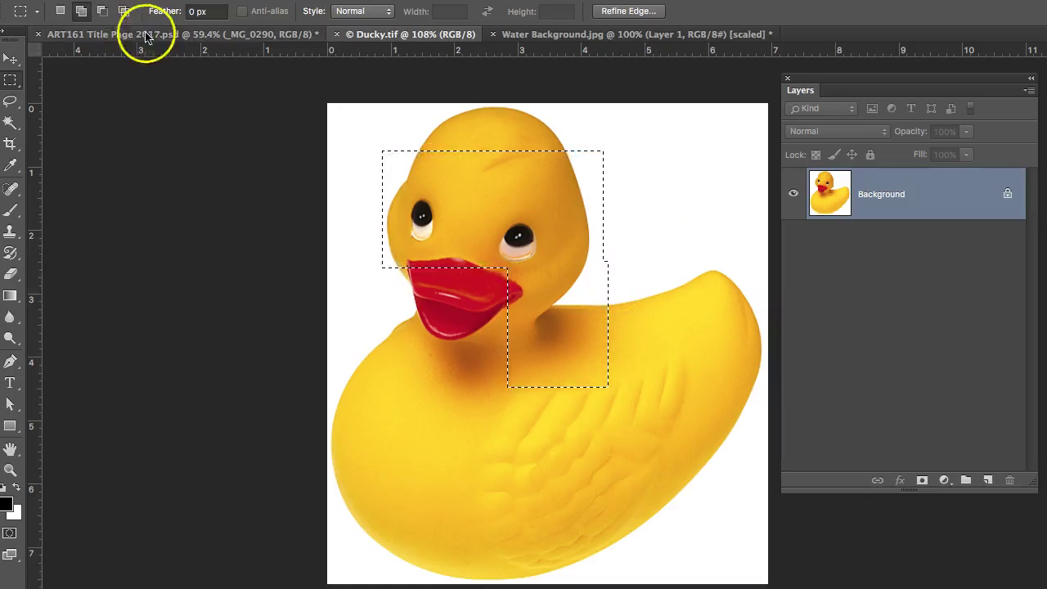
pyautogui.click(102, 11)
pyautogui.press('shift')
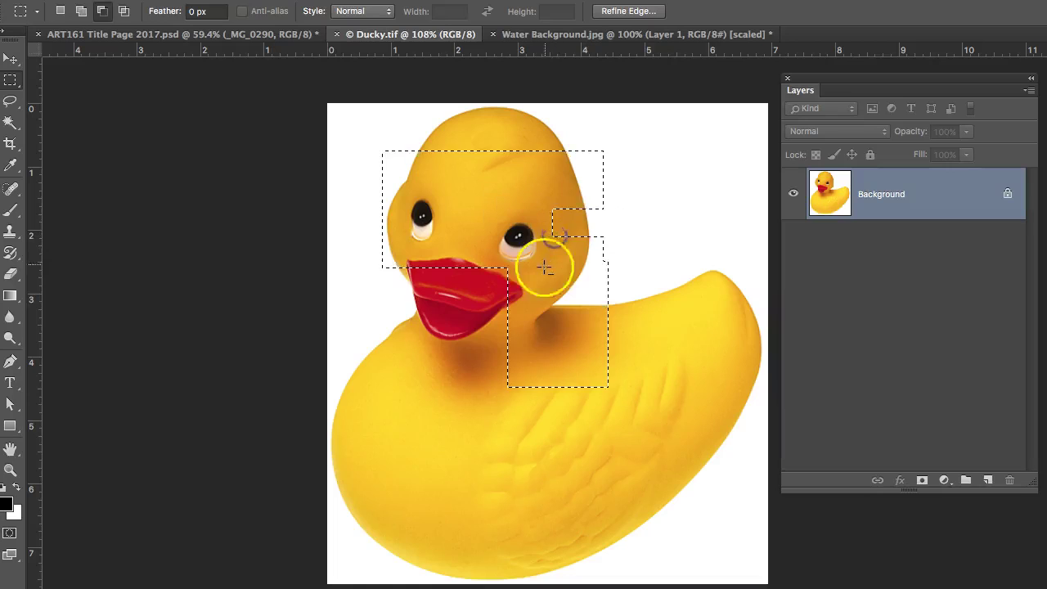
pyautogui.moveTo(633, 162); pyautogui.dragTo(559, 193)
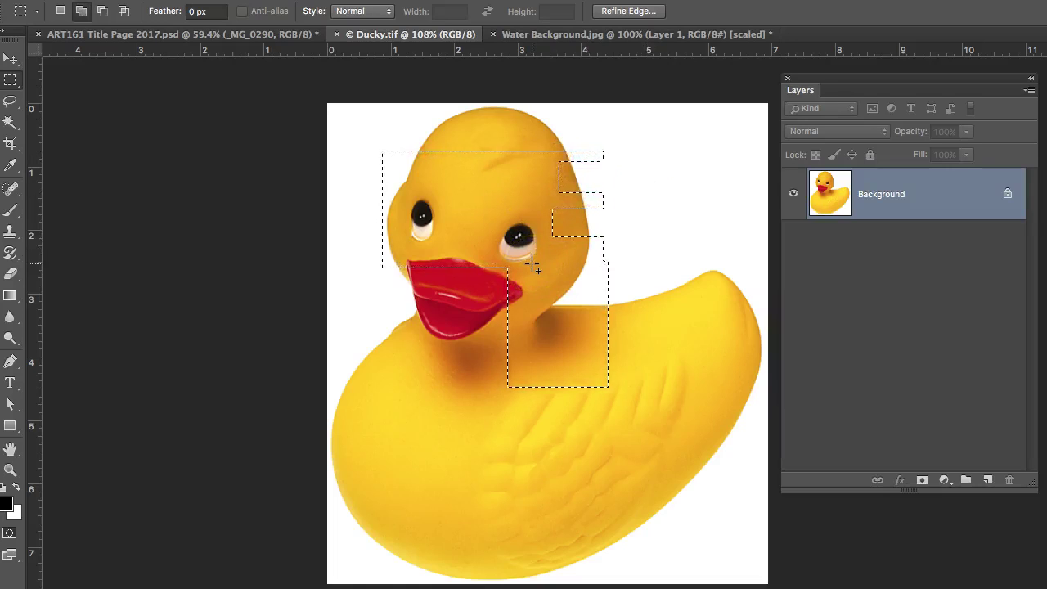
pyautogui.click(532, 266)
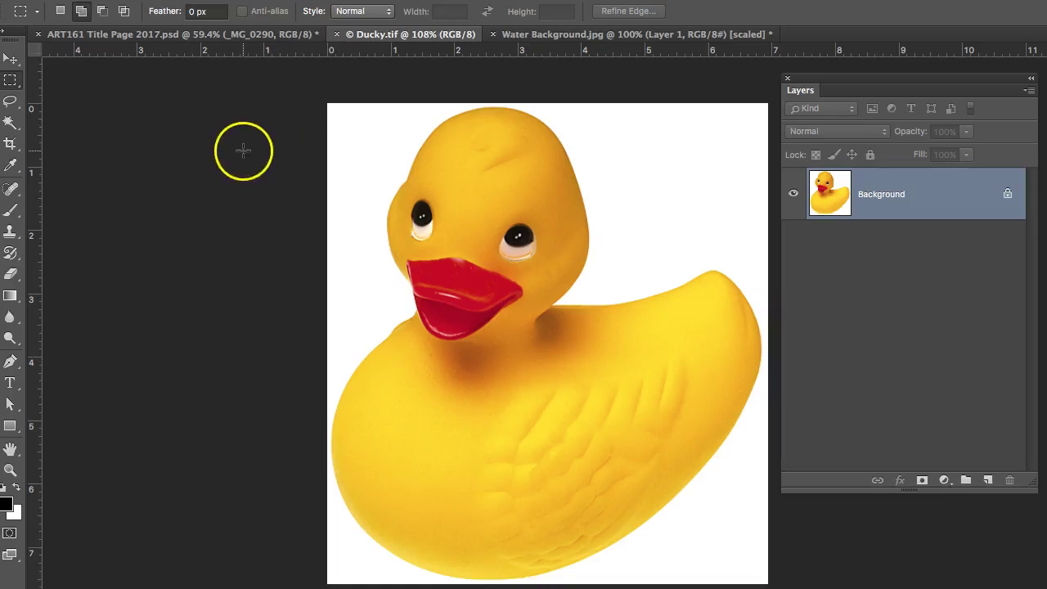
pyautogui.click(13, 80)
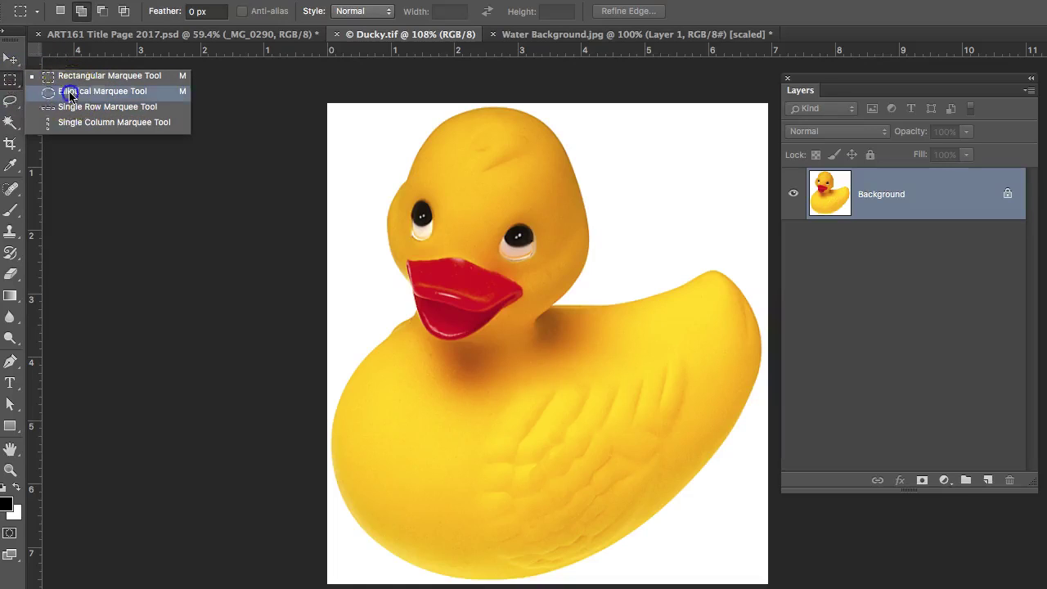
pyautogui.click(70, 95)
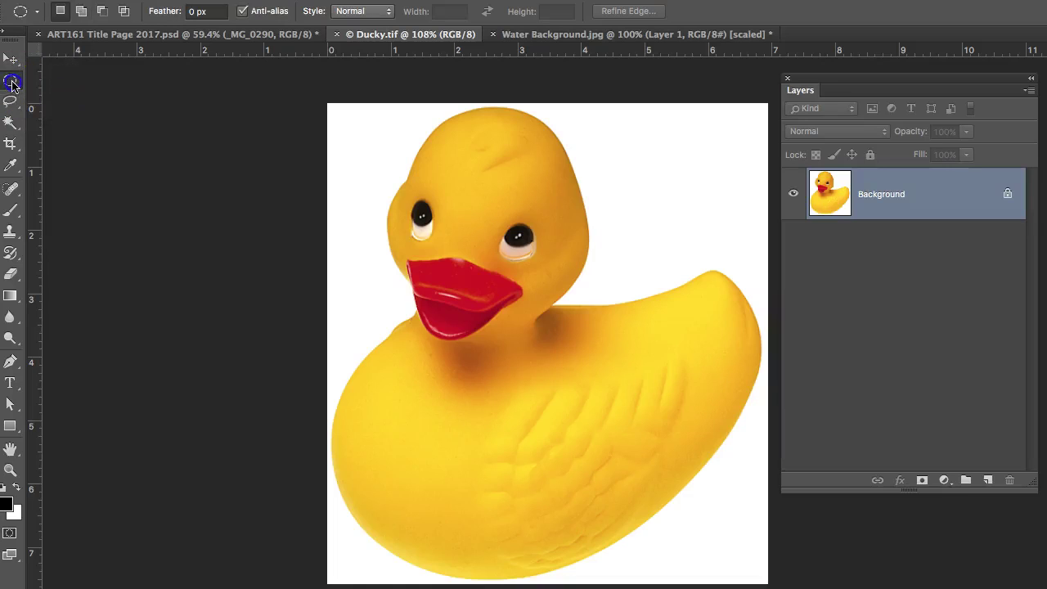
pyautogui.click(13, 84)
pyautogui.click(78, 80)
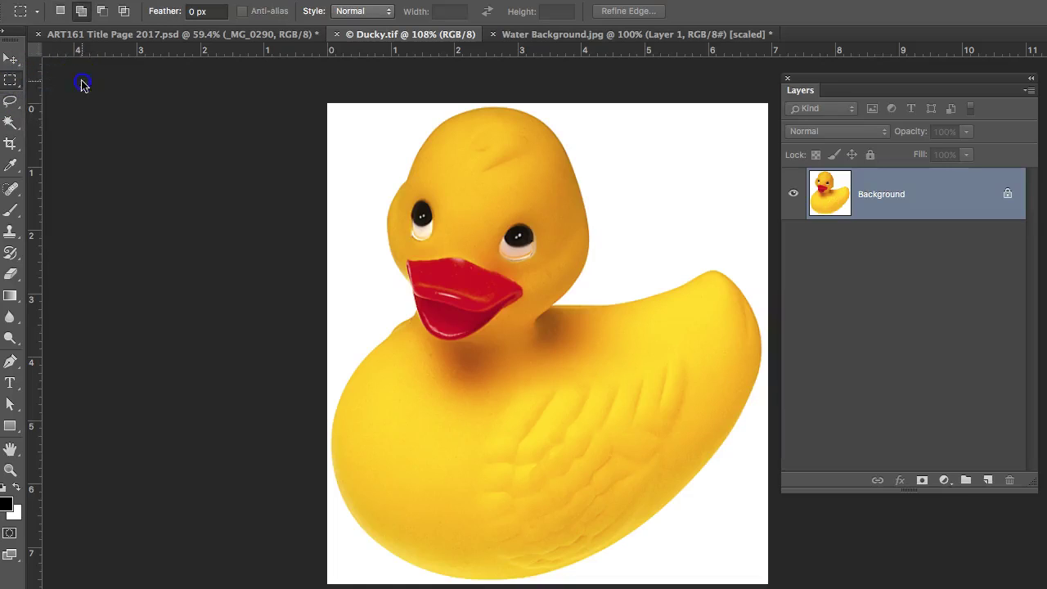
# Draw a freehand Lasso selection around the duck's left eye.
pyautogui.click(15, 104)
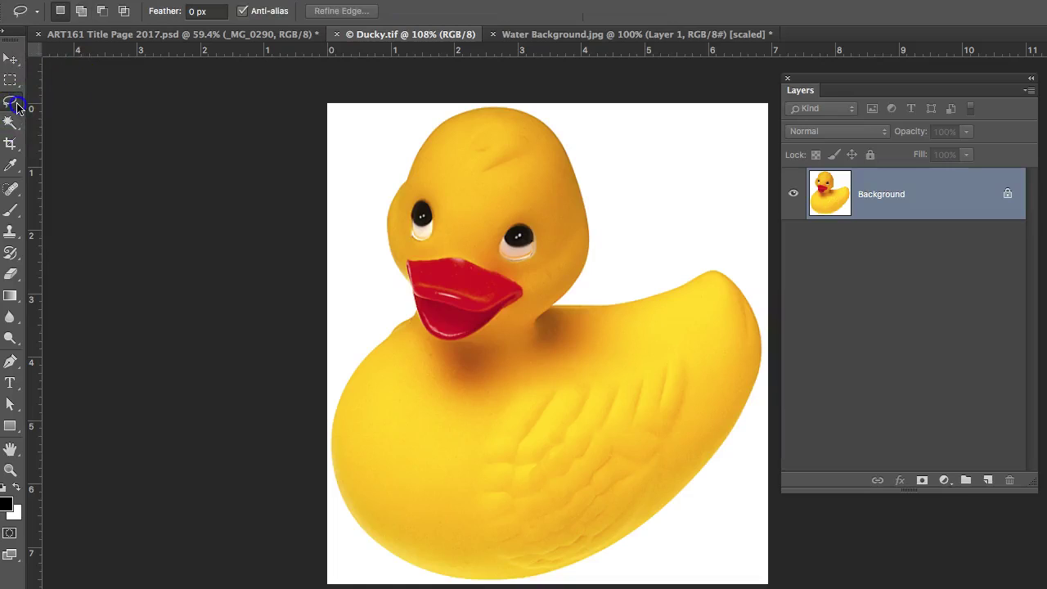
pyautogui.click(17, 107)
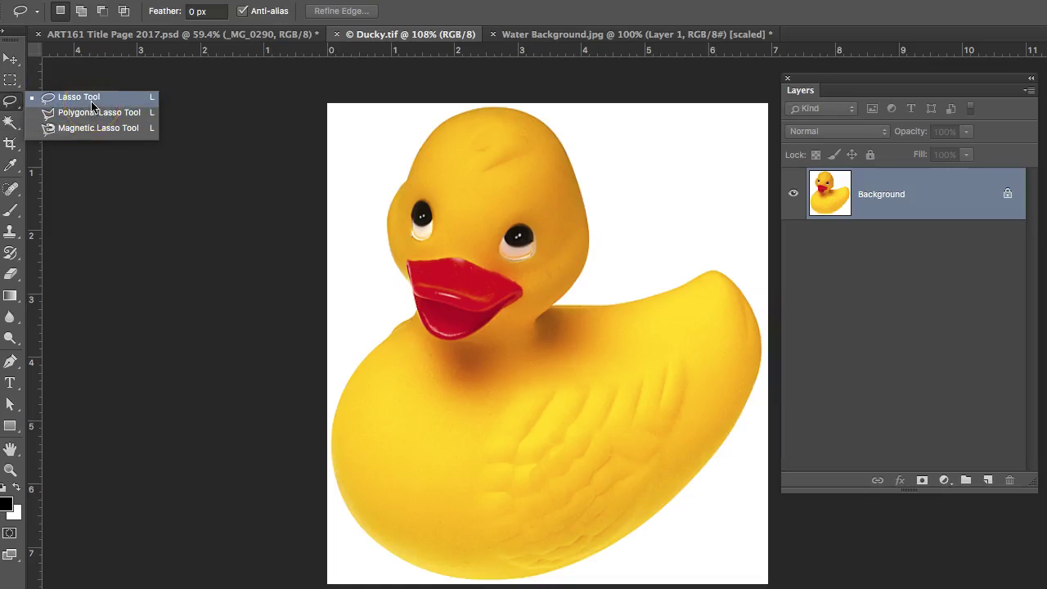
pyautogui.click(404, 217)
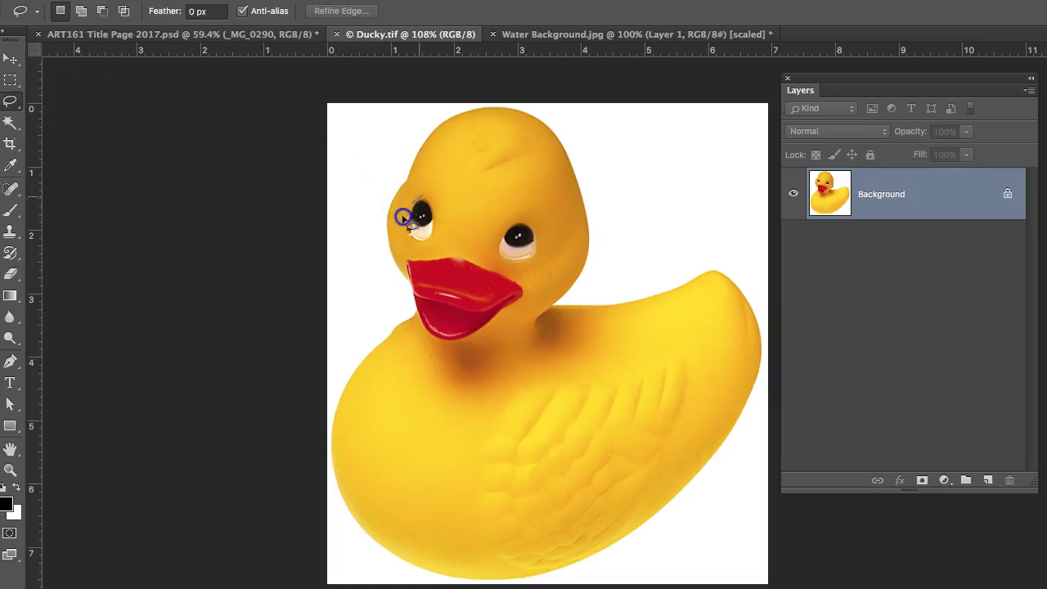
pyautogui.moveTo(403, 217)
pyautogui.mouseDown()
pyautogui.moveTo(419, 245)
pyautogui.moveTo(437, 211)
pyautogui.moveTo(425, 195)
pyautogui.mouseUp()
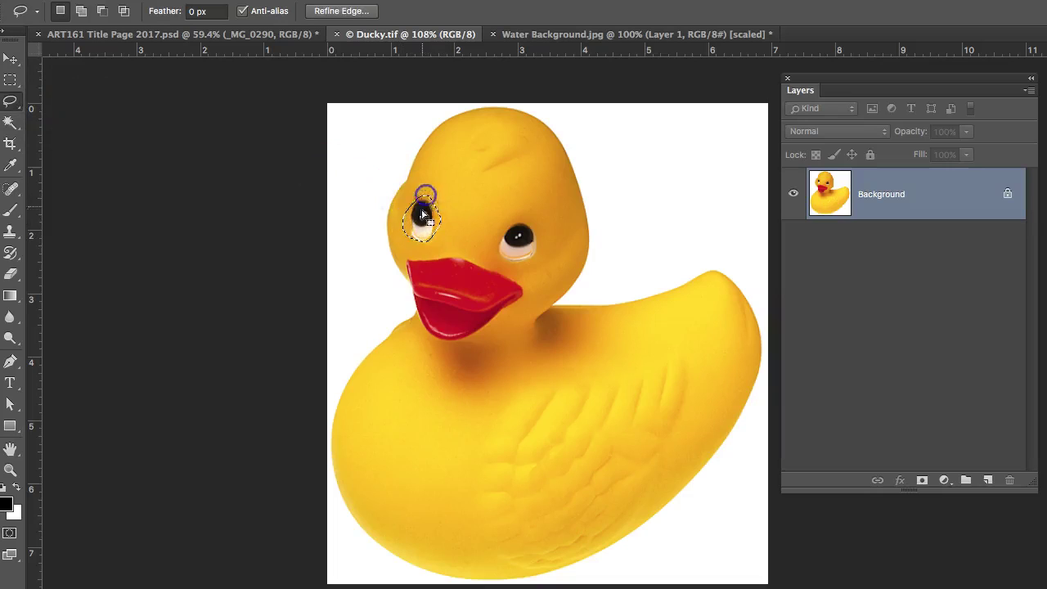
pyautogui.click(458, 301)
# Deselect the eye and switch to the Polygonal Lasso Tool.
pyautogui.hotkey('ctrl', 'd')
pyautogui.click(8, 100)
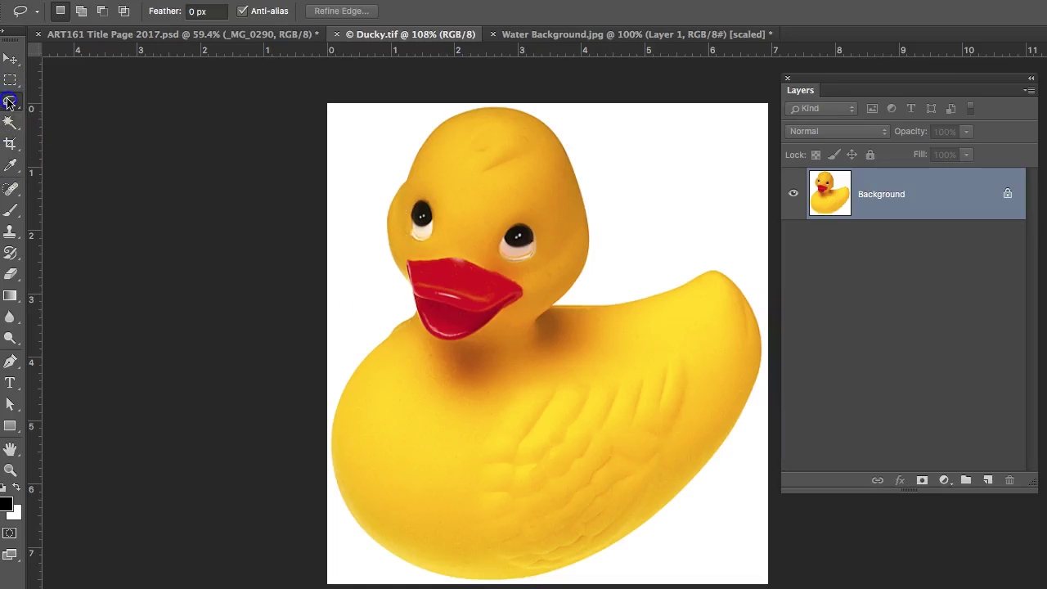
pyautogui.moveTo(8, 100); pyautogui.dragTo(63, 117)
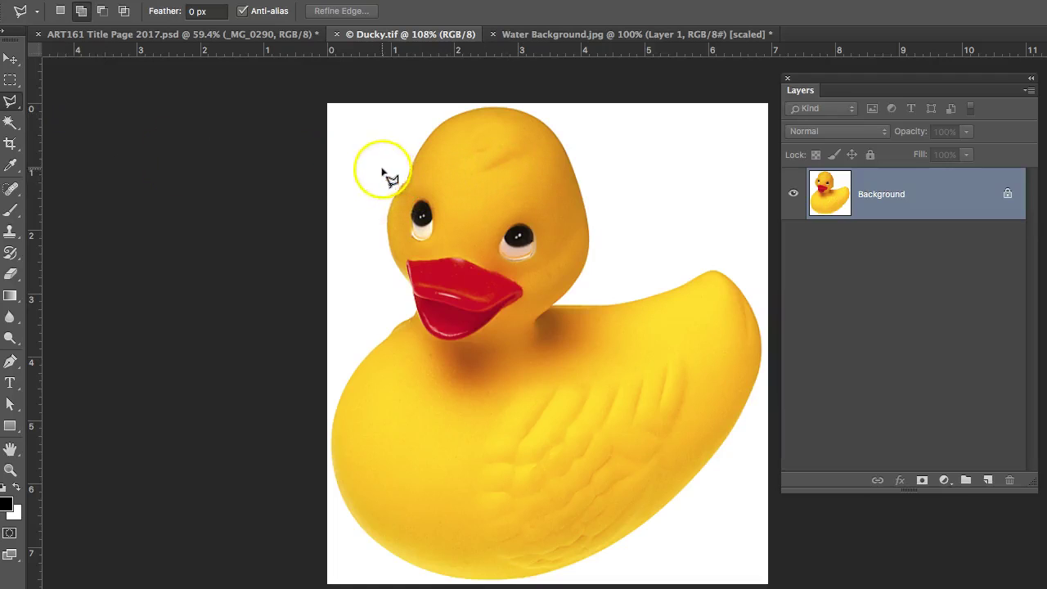
# Place polygon corners around the duck's head, from the crown down to the neck and beak.
pyautogui.click(386, 172)
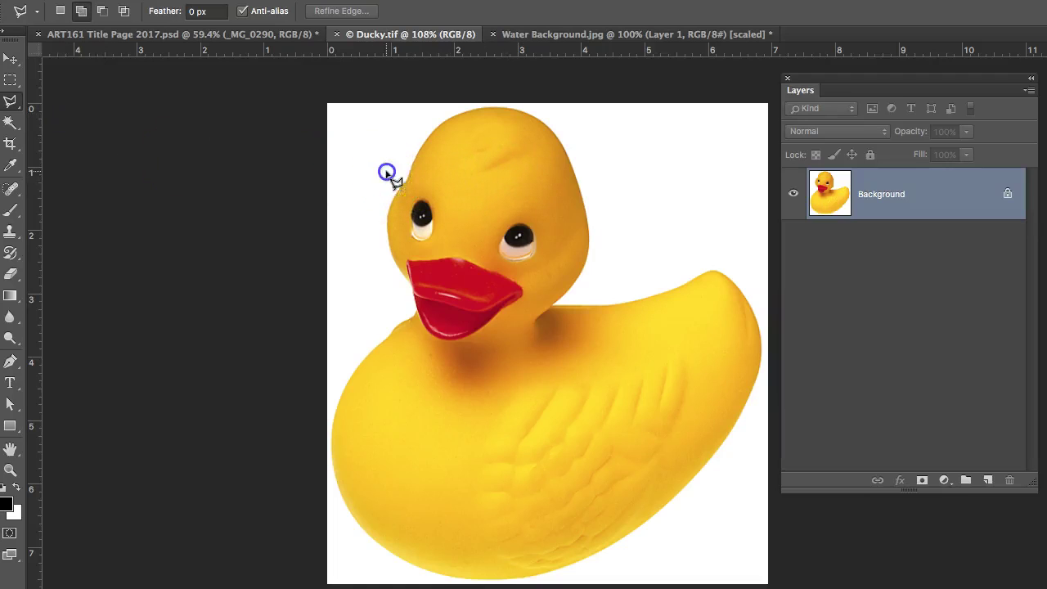
pyautogui.click(474, 144)
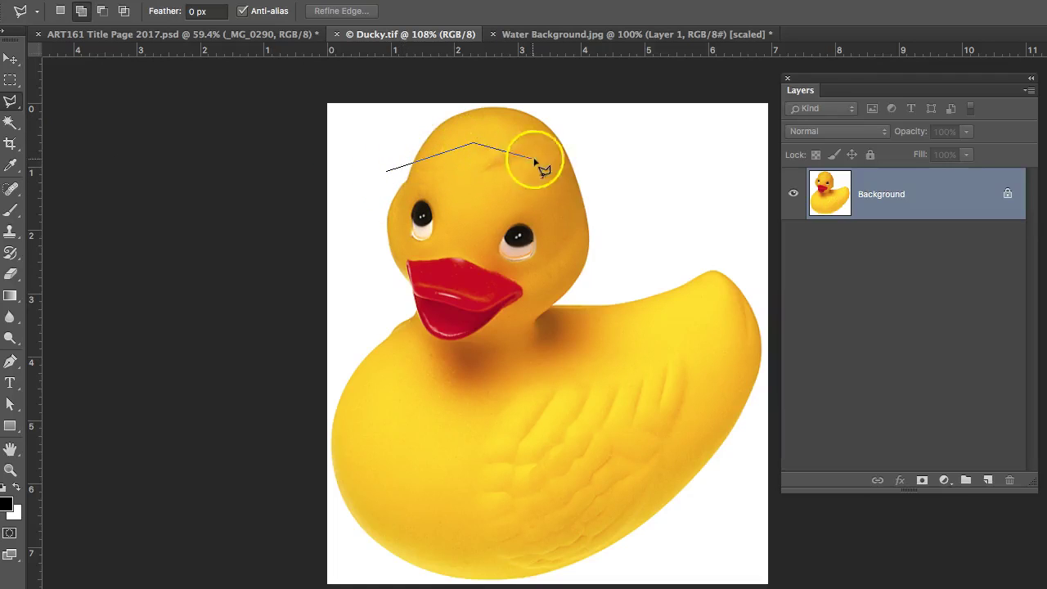
pyautogui.click(629, 198)
pyautogui.click(632, 265)
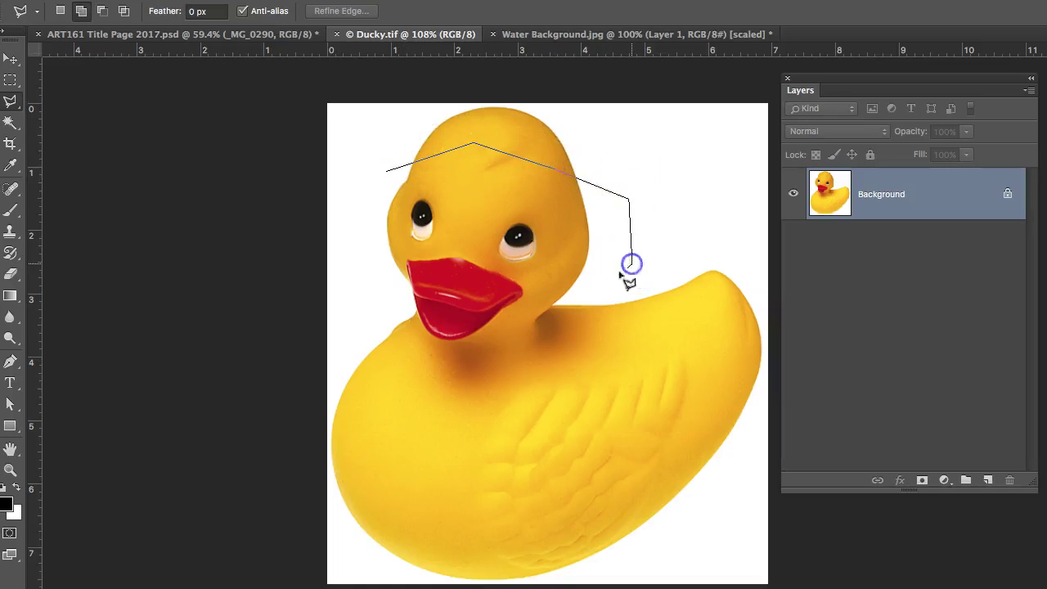
pyautogui.click(543, 304)
pyautogui.click(426, 314)
pyautogui.click(408, 310)
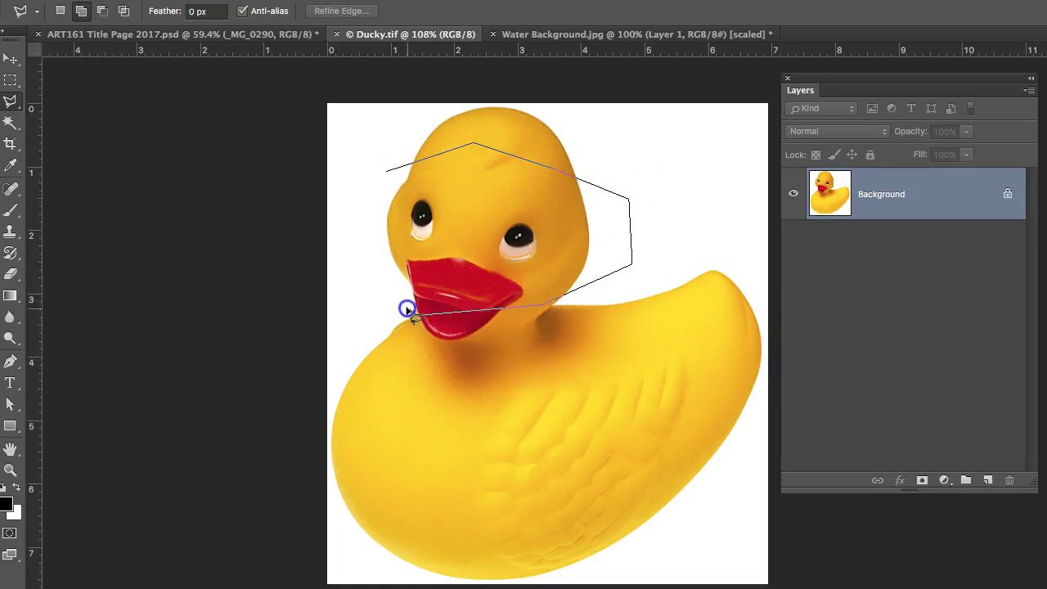
# Trace freehand edges up the beak and left side, close the head selection, then deselect.
pyautogui.moveTo(408, 310); pyautogui.dragTo(380, 259)
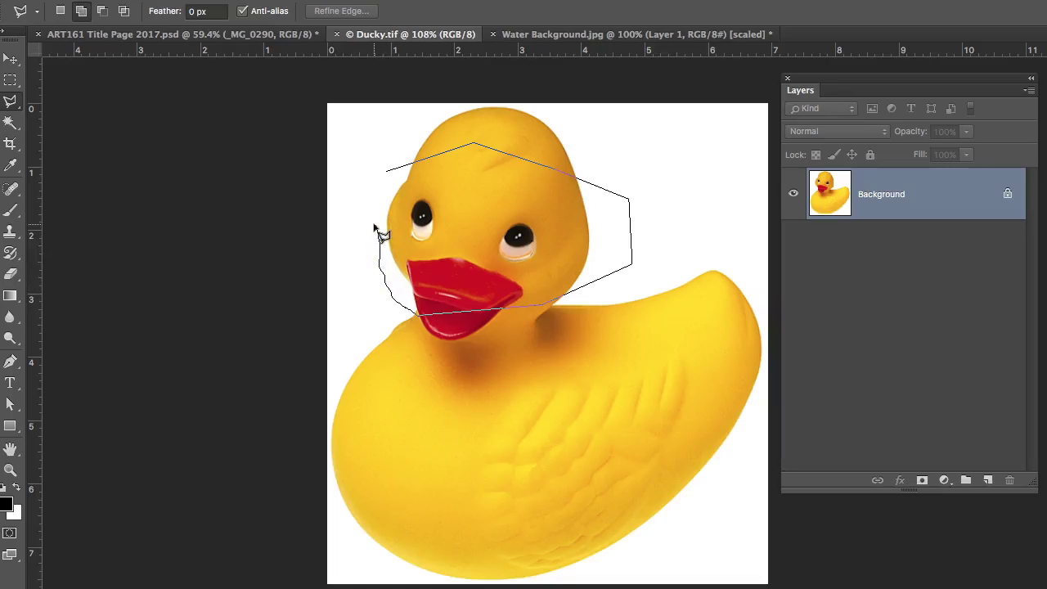
pyautogui.moveTo(373, 229)
pyautogui.mouseDown()
pyautogui.moveTo(386, 174)
pyautogui.moveTo(378, 205)
pyautogui.mouseUp()
pyautogui.moveTo(379, 203)
pyautogui.mouseDown()
pyautogui.moveTo(279, 199)
pyautogui.moveTo(255, 175)
pyautogui.moveTo(405, 131)
pyautogui.moveTo(377, 150)
pyautogui.moveTo(277, 165)
pyautogui.moveTo(235, 258)
pyautogui.mouseUp()
pyautogui.moveTo(352, 178)
pyautogui.mouseDown()
pyautogui.moveTo(377, 190)
pyautogui.moveTo(387, 173)
pyautogui.mouseUp()
pyautogui.moveTo(387, 173); pyautogui.dragTo(387, 174)
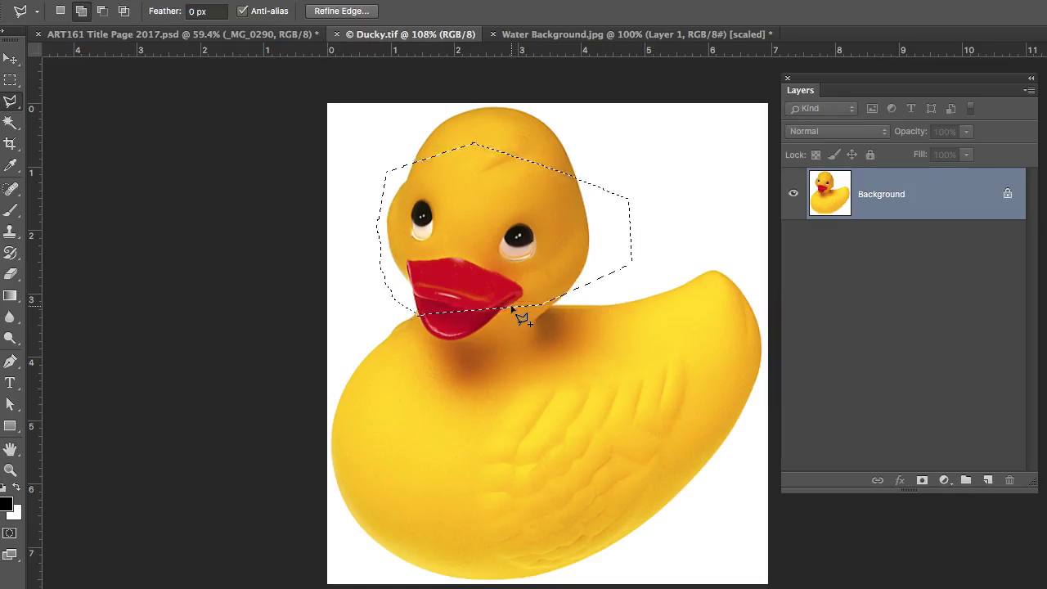
pyautogui.hotkey('ctrl', 'd')
# Pick the Magnetic Lasso Tool from the lasso flyout, with width 10 px, contrast 10%, frequency 40.
pyautogui.click(16, 103)
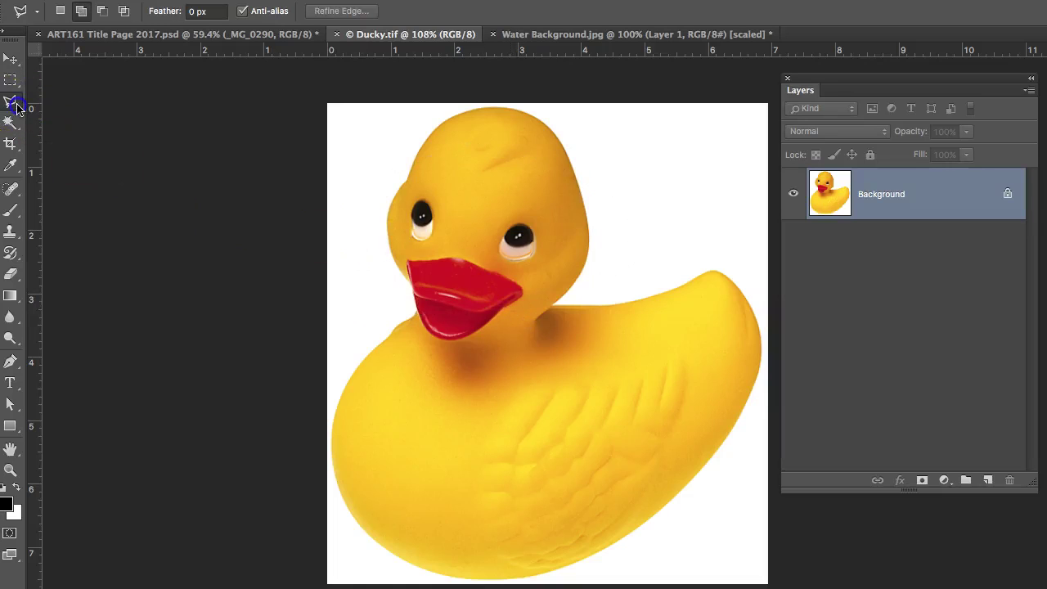
pyautogui.rightClick(14, 106)
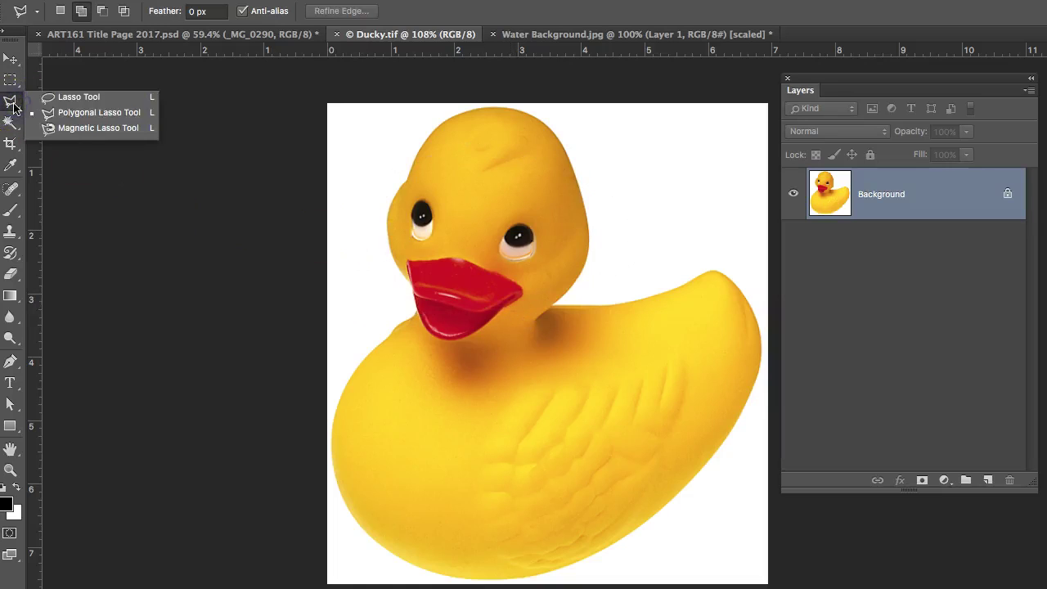
pyautogui.click(88, 117)
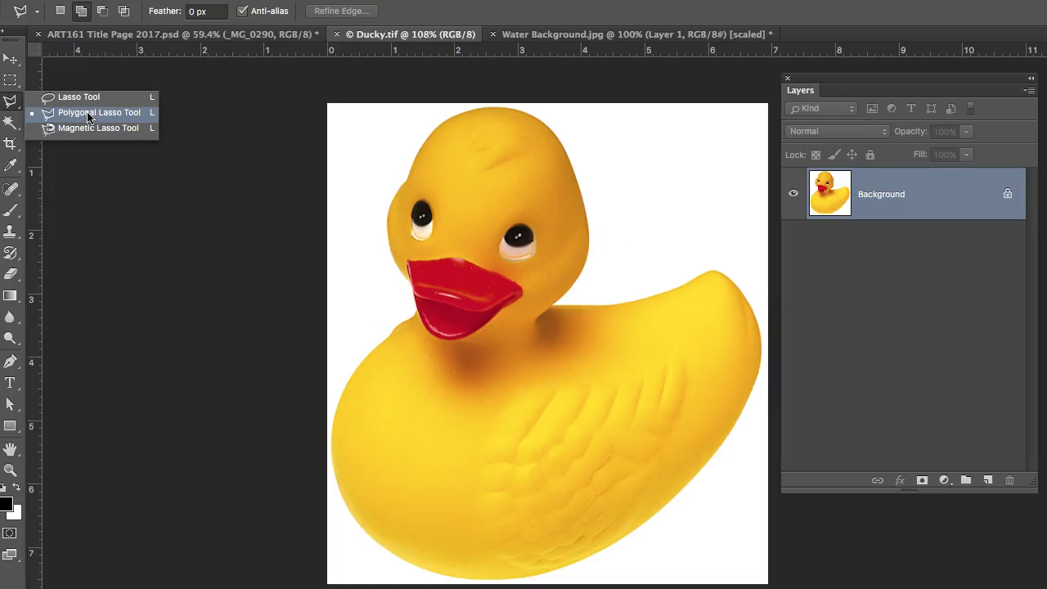
pyautogui.click(80, 128)
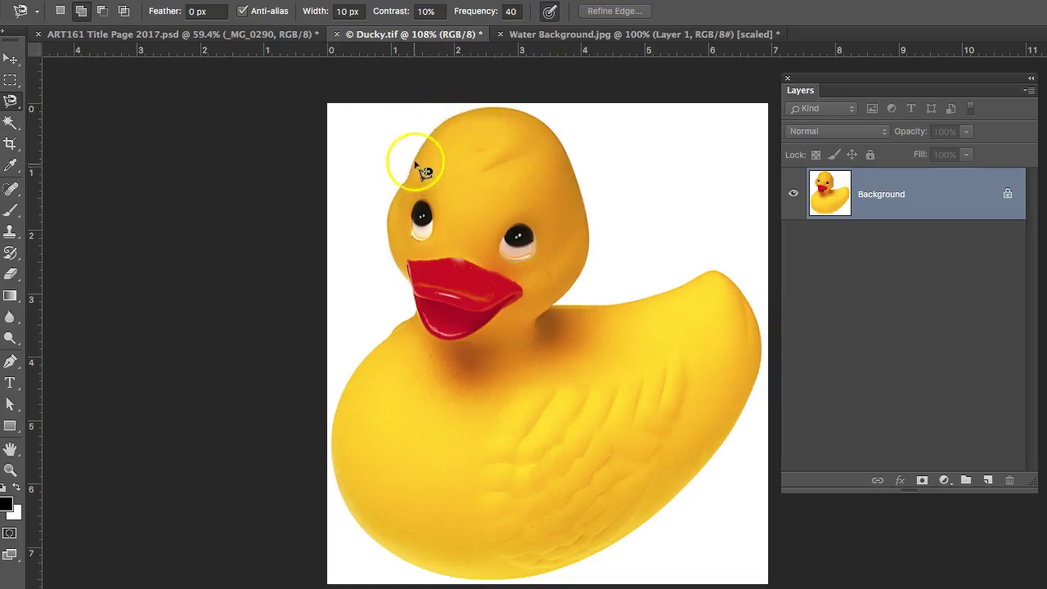
# Trace the Magnetic Lasso from the head around the whole duck and close at the start point.
pyautogui.moveTo(463, 109)
pyautogui.mouseDown()
pyautogui.moveTo(434, 129)
pyautogui.moveTo(395, 197)
pyautogui.moveTo(390, 247)
pyautogui.moveTo(411, 319)
pyautogui.moveTo(341, 387)
pyautogui.moveTo(336, 480)
pyautogui.moveTo(358, 526)
pyautogui.moveTo(398, 561)
pyautogui.moveTo(512, 573)
pyautogui.moveTo(633, 535)
pyautogui.moveTo(729, 434)
pyautogui.moveTo(758, 393)
pyautogui.moveTo(761, 362)
pyautogui.moveTo(748, 294)
pyautogui.moveTo(727, 273)
pyautogui.moveTo(610, 306)
pyautogui.moveTo(554, 303)
pyautogui.moveTo(575, 285)
pyautogui.moveTo(588, 204)
pyautogui.moveTo(542, 115)
pyautogui.moveTo(508, 108)
pyautogui.mouseUp()
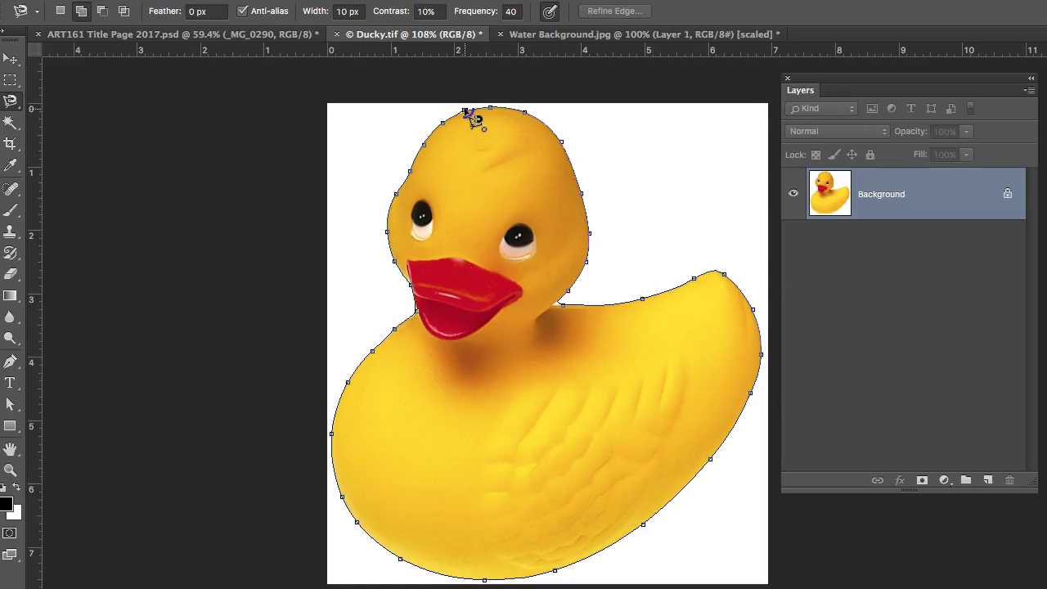
pyautogui.moveTo(475, 119)
pyautogui.mouseDown()
pyautogui.moveTo(499, 137)
pyautogui.moveTo(504, 186)
pyautogui.moveTo(442, 216)
pyautogui.moveTo(431, 247)
pyautogui.moveTo(474, 257)
pyautogui.moveTo(554, 244)
pyautogui.moveTo(551, 205)
pyautogui.moveTo(459, 165)
pyautogui.moveTo(512, 139)
pyautogui.moveTo(574, 145)
pyautogui.moveTo(648, 200)
pyautogui.moveTo(581, 248)
pyautogui.moveTo(384, 233)
pyautogui.moveTo(330, 269)
pyautogui.moveTo(433, 336)
pyautogui.moveTo(599, 378)
pyautogui.moveTo(559, 431)
pyautogui.moveTo(499, 429)
pyautogui.moveTo(474, 449)
pyautogui.moveTo(586, 444)
pyautogui.moveTo(531, 426)
pyautogui.moveTo(468, 428)
pyautogui.moveTo(453, 397)
pyautogui.moveTo(350, 401)
pyautogui.moveTo(359, 355)
pyautogui.moveTo(374, 381)
pyautogui.moveTo(421, 385)
pyautogui.moveTo(466, 462)
pyautogui.moveTo(520, 459)
pyautogui.moveTo(536, 492)
pyautogui.moveTo(616, 518)
pyautogui.mouseUp()
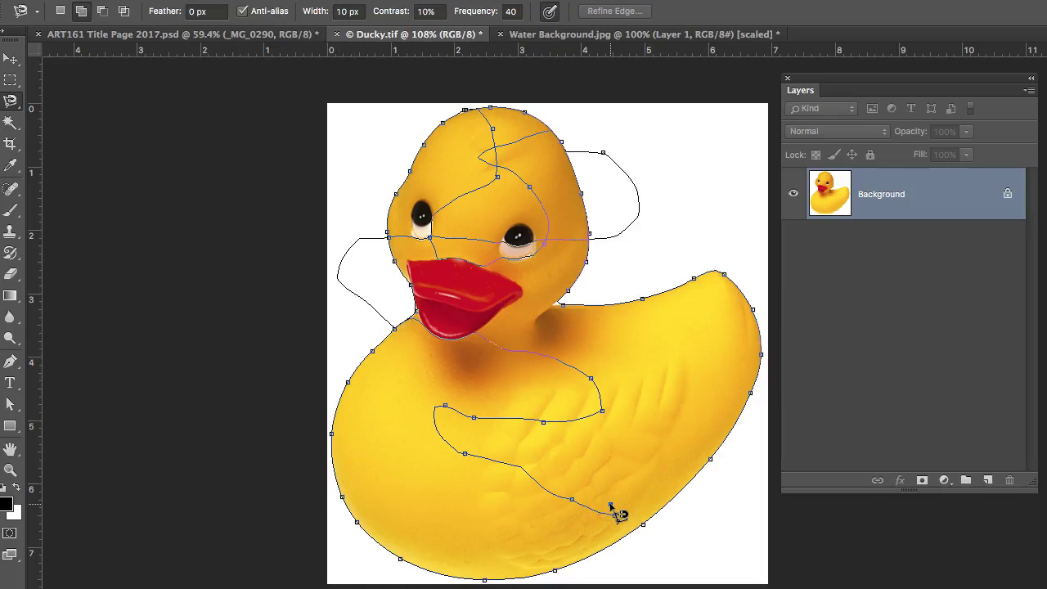
pyautogui.click(616, 508)
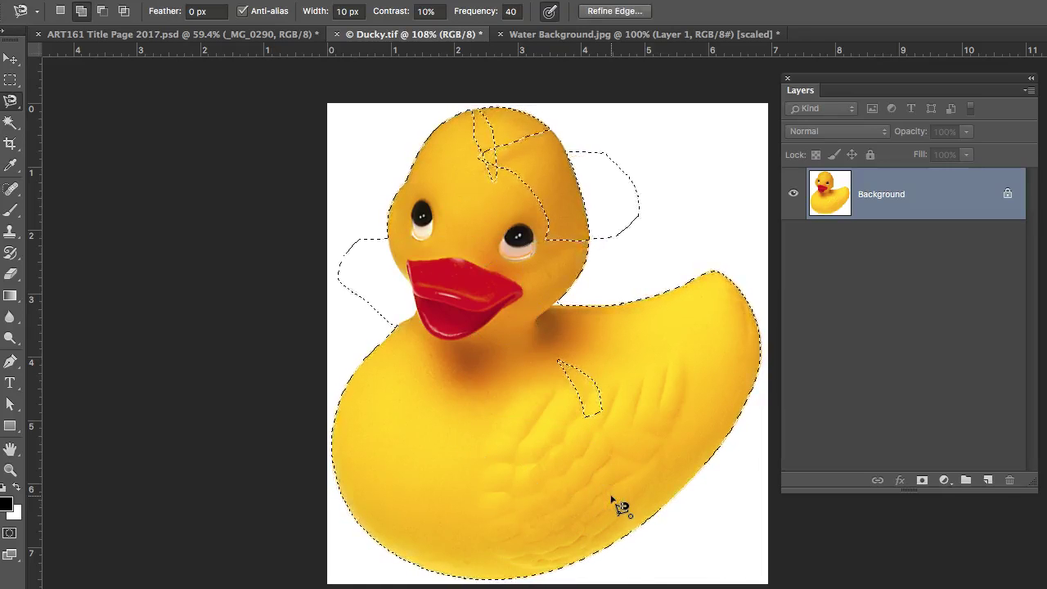
# Clear the duck selection, outline just the head with the Magnetic Lasso, then drop it.
pyautogui.hotkey('ctrl', 'd')
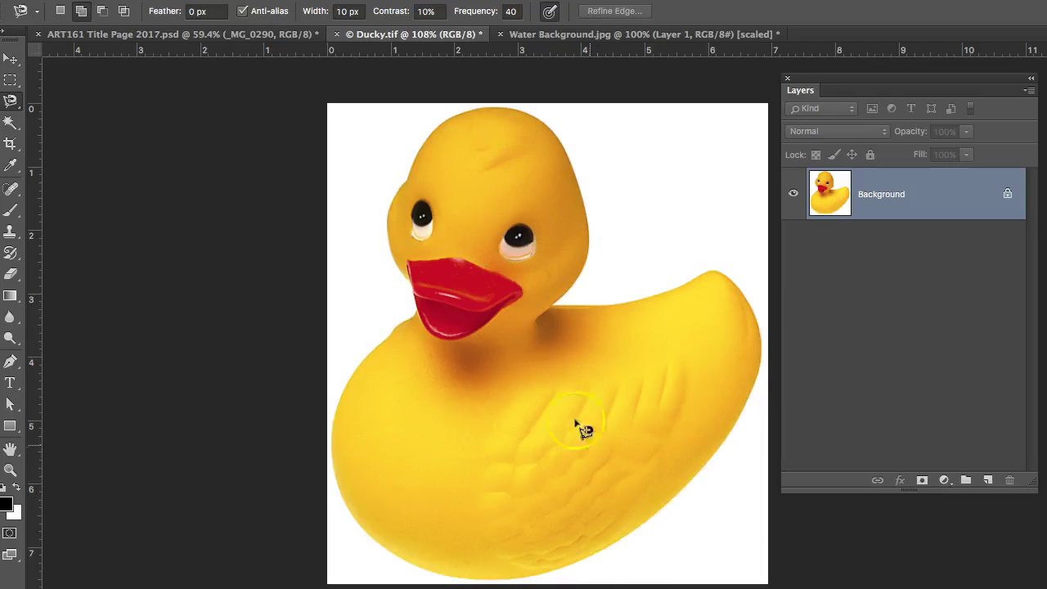
pyautogui.click(456, 133)
pyautogui.moveTo(458, 122)
pyautogui.mouseDown()
pyautogui.moveTo(418, 149)
pyautogui.moveTo(379, 260)
pyautogui.moveTo(442, 336)
pyautogui.moveTo(538, 324)
pyautogui.moveTo(587, 254)
pyautogui.moveTo(585, 190)
pyautogui.moveTo(521, 108)
pyautogui.moveTo(454, 116)
pyautogui.mouseUp()
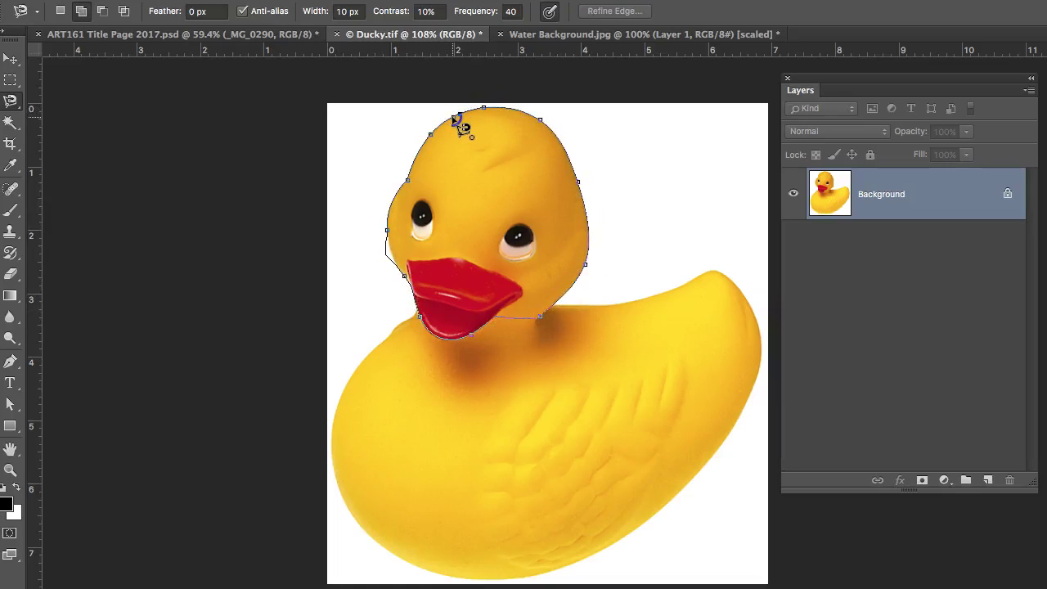
pyautogui.click(459, 123)
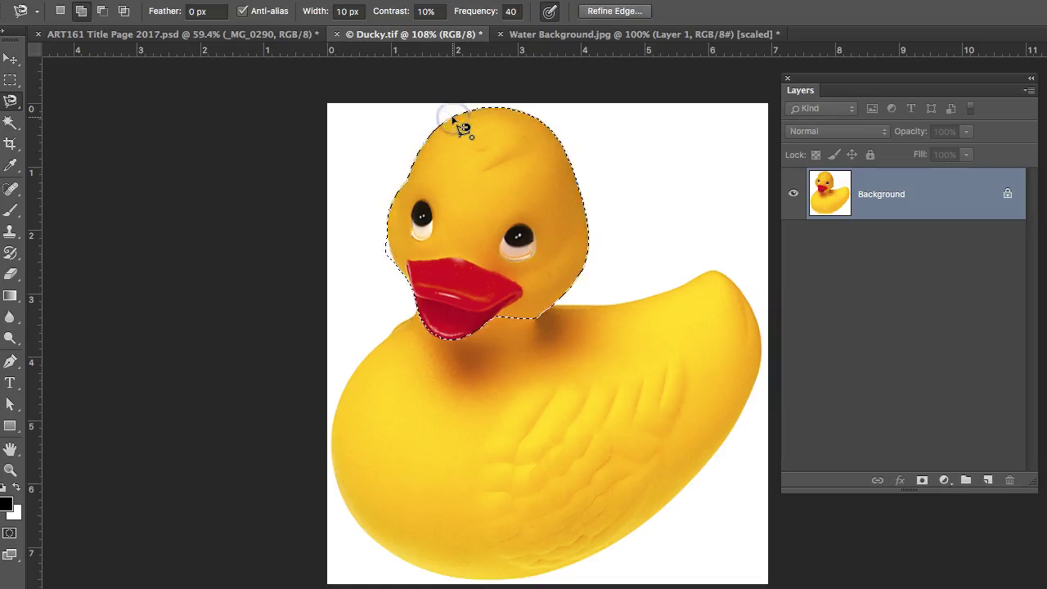
pyautogui.click(530, 299)
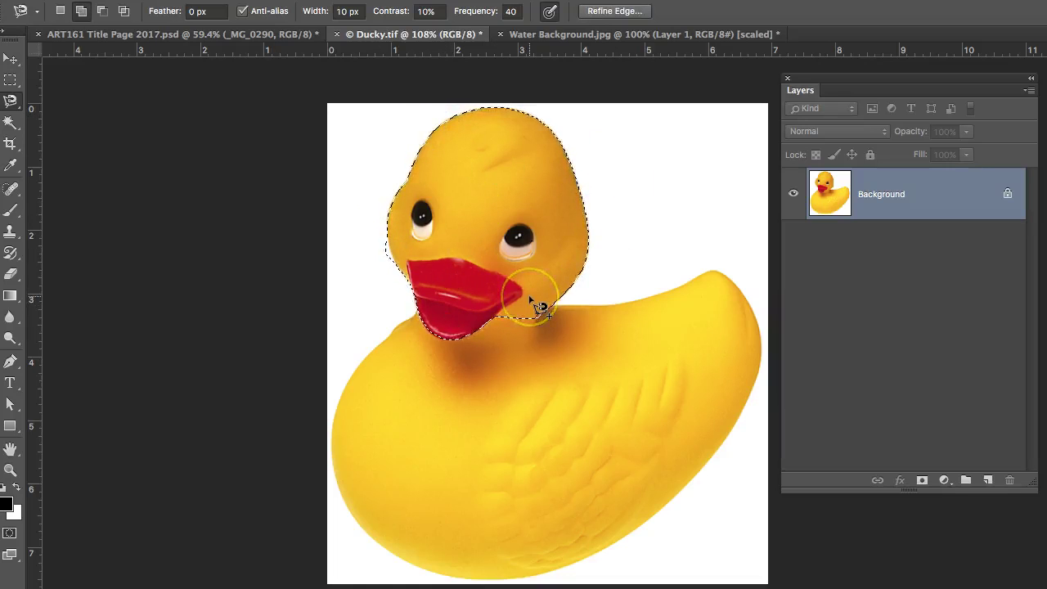
pyautogui.press('Escape')
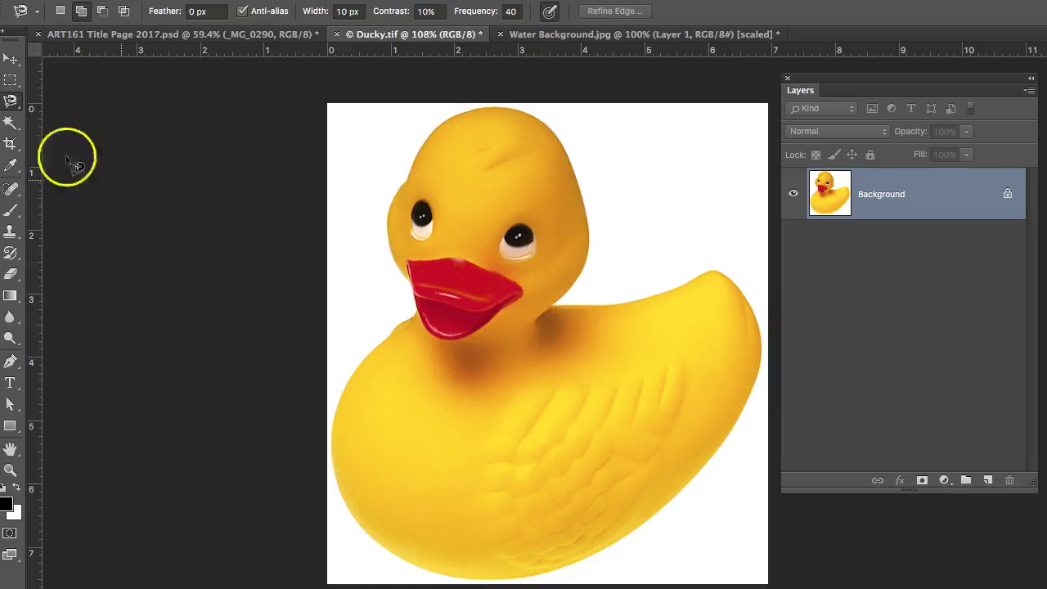
# Switch back to the Polygonal Lasso Tool from the lasso flyout.
pyautogui.click(34, 108)
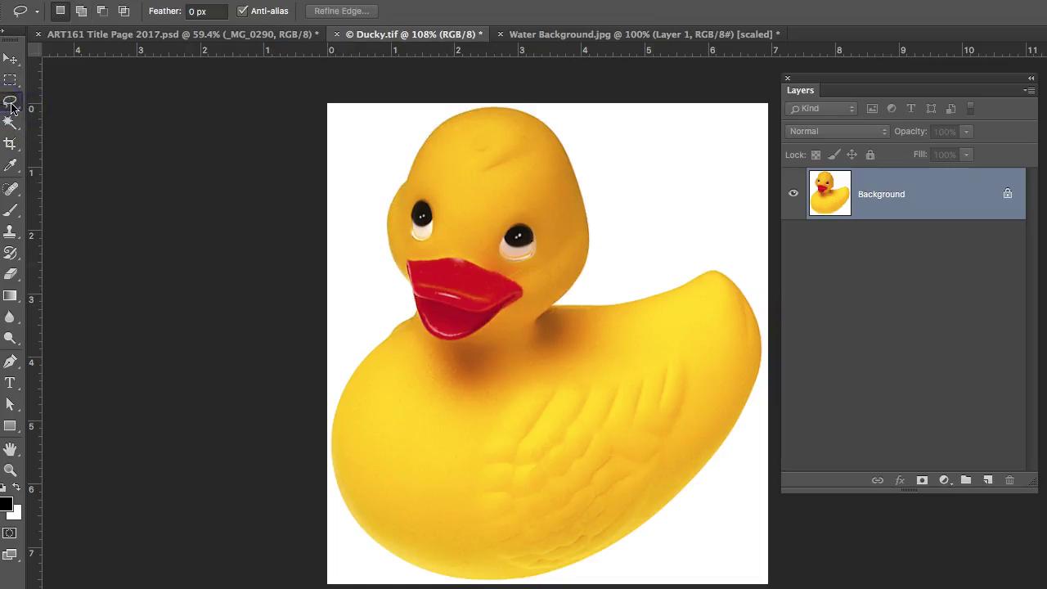
pyautogui.click(10, 105)
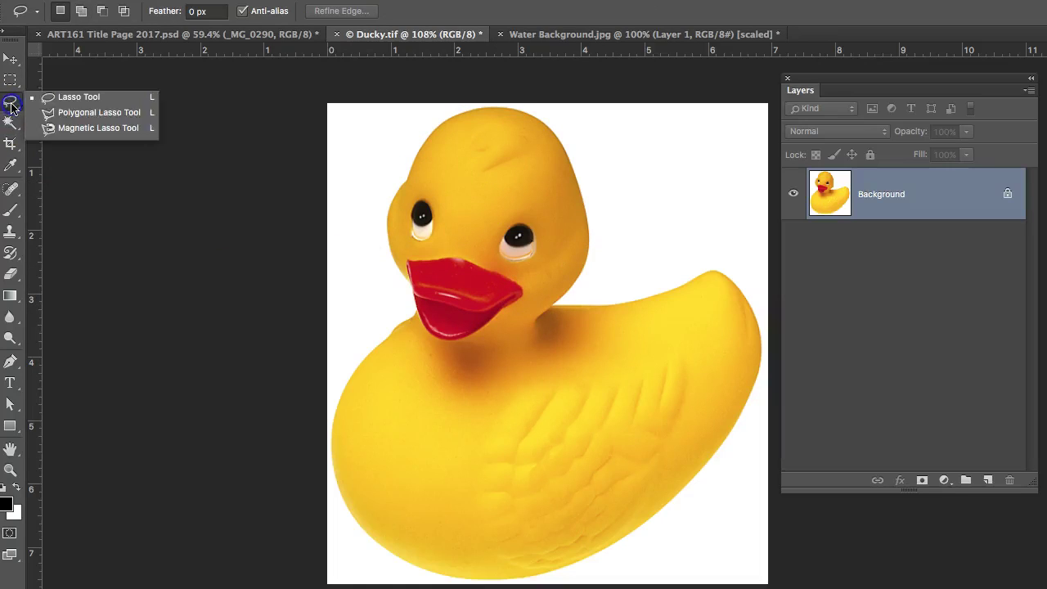
pyautogui.click(45, 113)
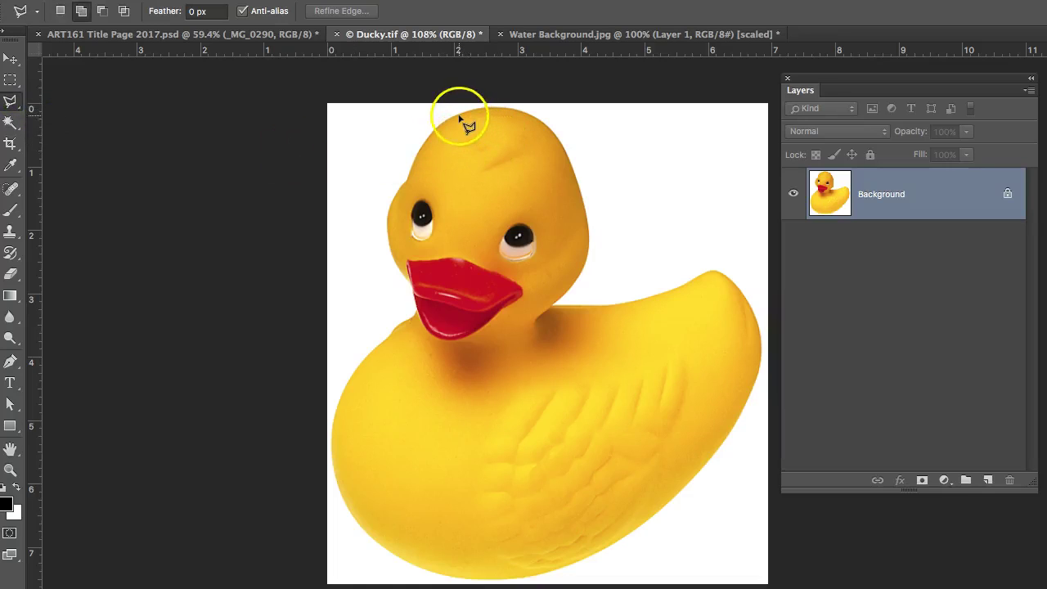
# Place polygon corners along the top of the head, beside the neck and across the eye.
pyautogui.click(409, 178)
pyautogui.click(419, 143)
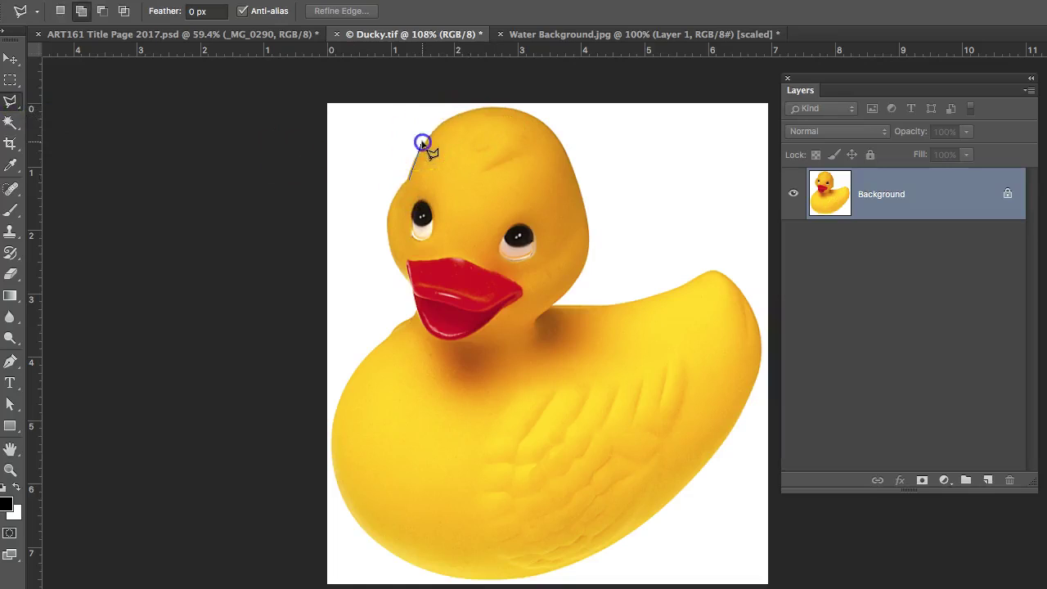
pyautogui.click(459, 113)
pyautogui.click(501, 107)
pyautogui.click(547, 123)
pyautogui.click(561, 283)
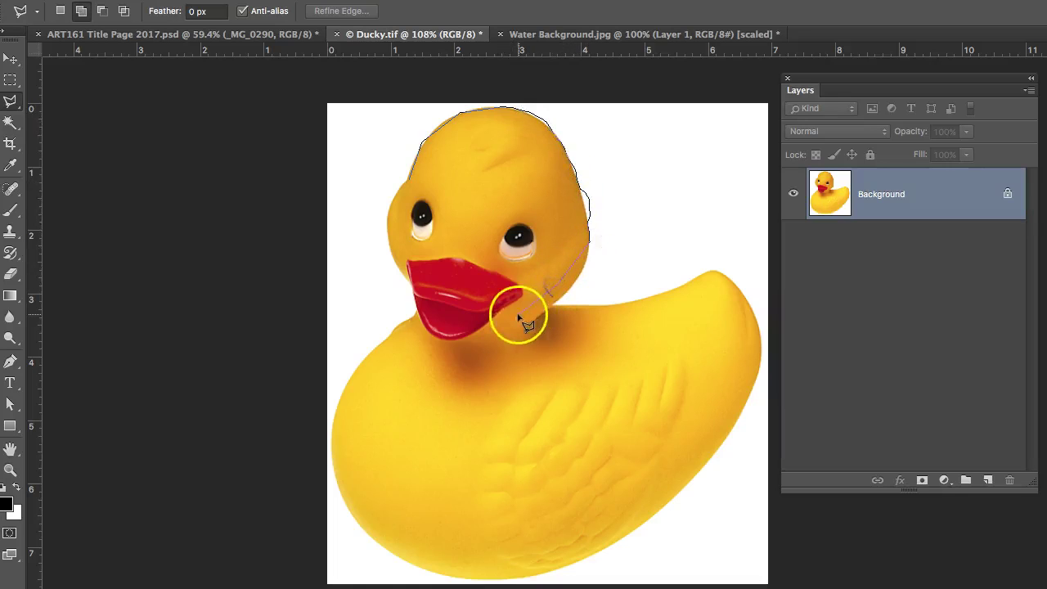
pyautogui.click(494, 252)
pyautogui.click(398, 221)
pyautogui.click(326, 280)
# Add crossing corners over the back, left side and body, close the polygon, then deselect.
pyautogui.click(492, 394)
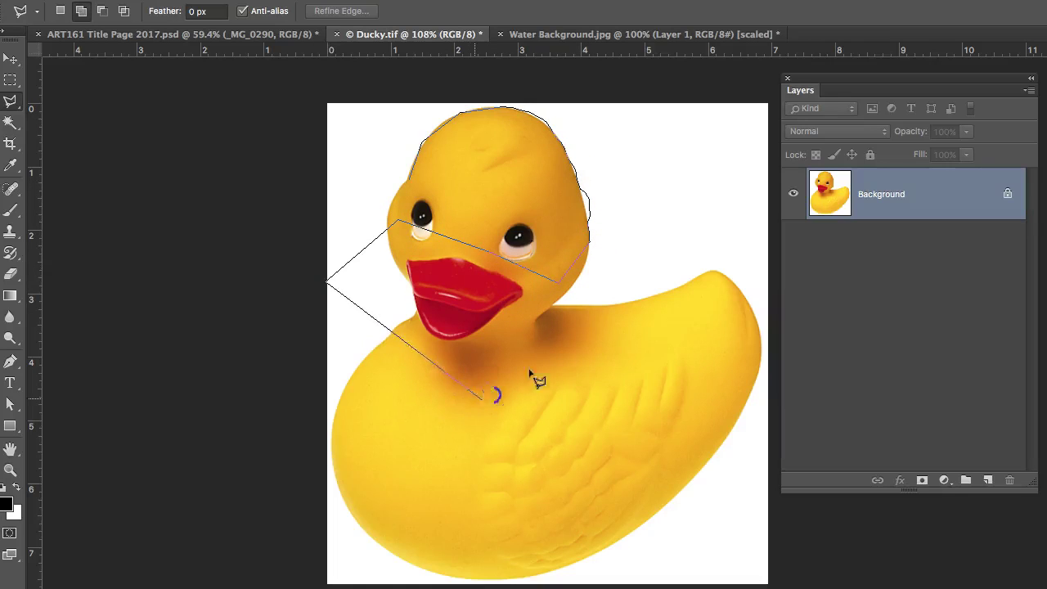
pyautogui.click(646, 290)
pyautogui.click(658, 229)
pyautogui.click(515, 194)
pyautogui.click(396, 196)
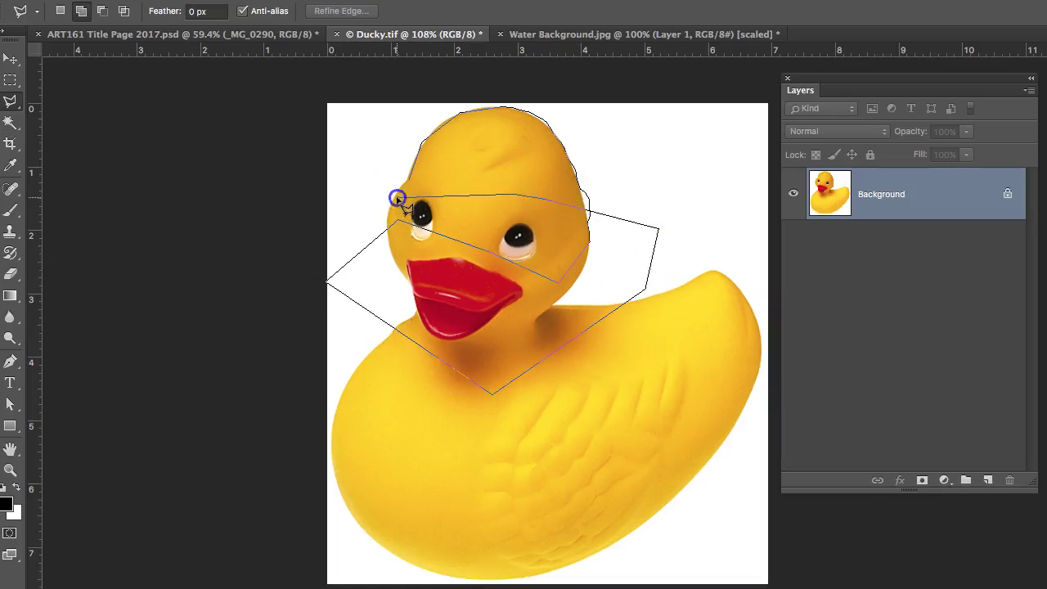
pyautogui.click(351, 174)
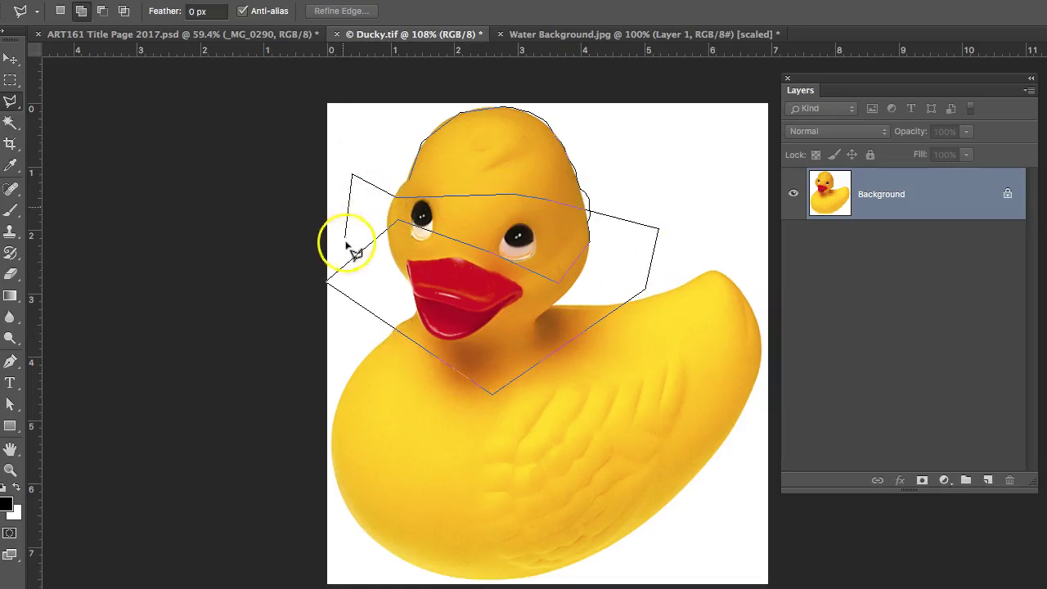
pyautogui.click(401, 447)
pyautogui.click(589, 447)
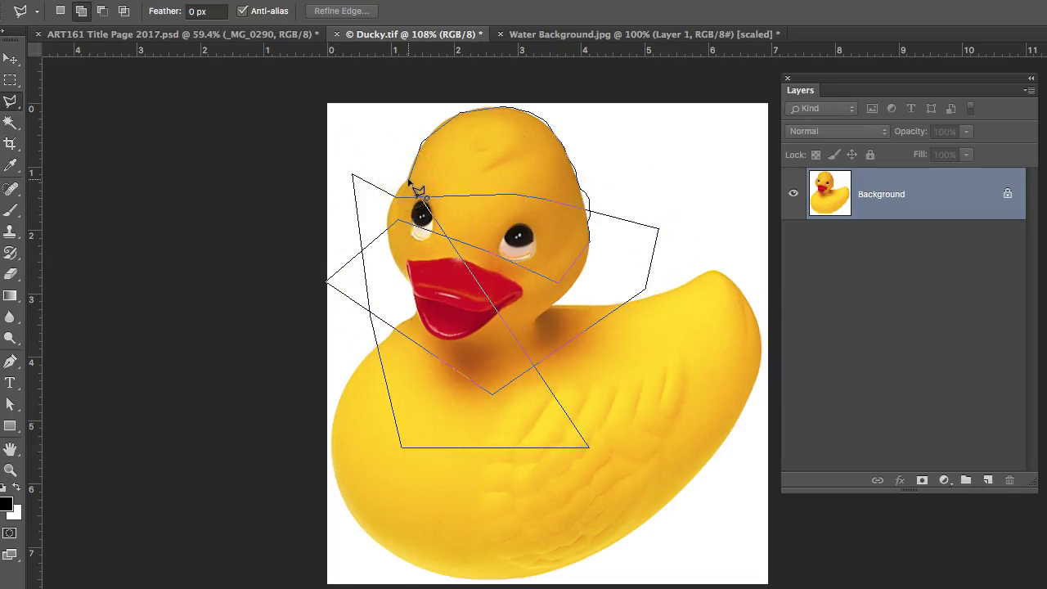
pyautogui.doubleClick(679, 197)
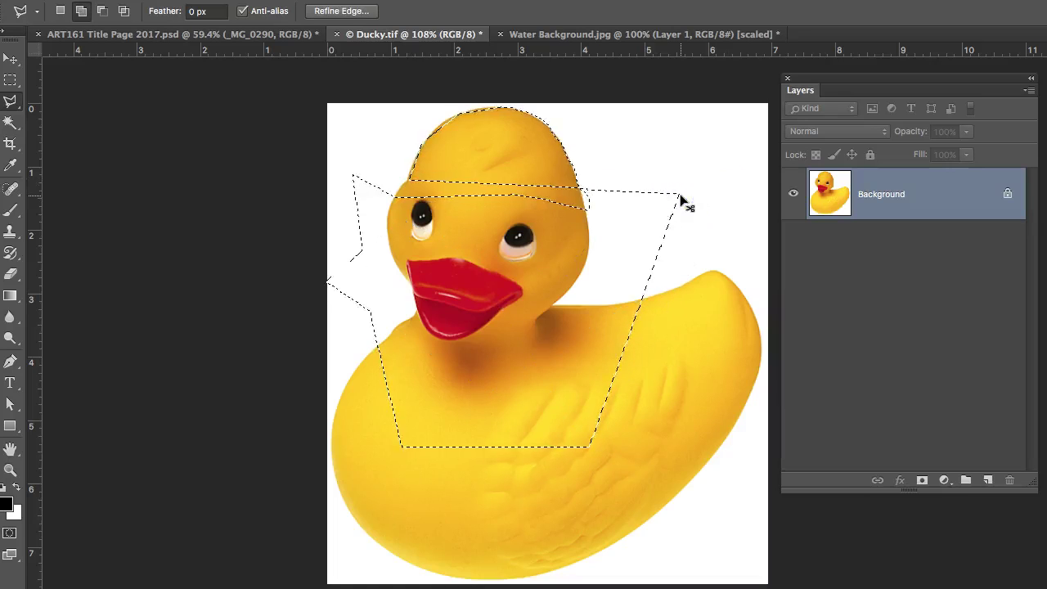
pyautogui.click(556, 228)
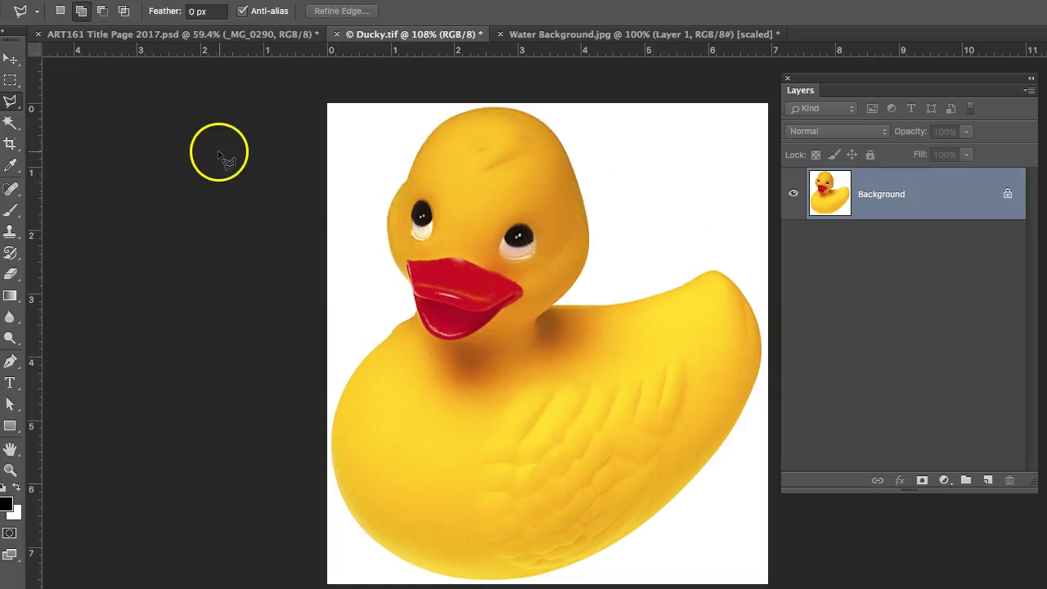
# Choose the Quick Selection Tool from the selection tool flyout.
pyautogui.click(6, 122)
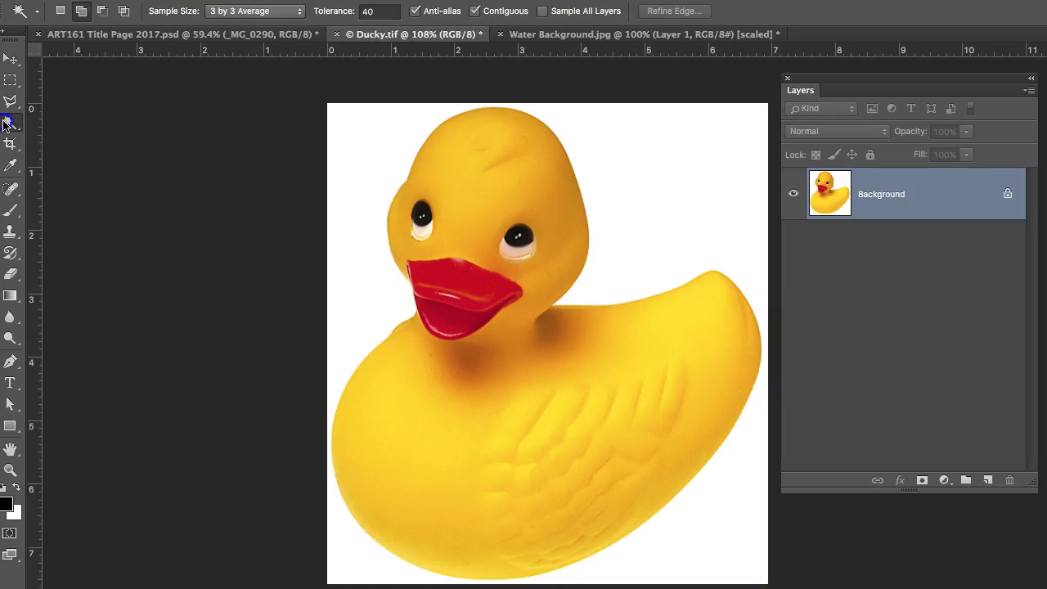
pyautogui.rightClick(7, 123)
pyautogui.click(89, 115)
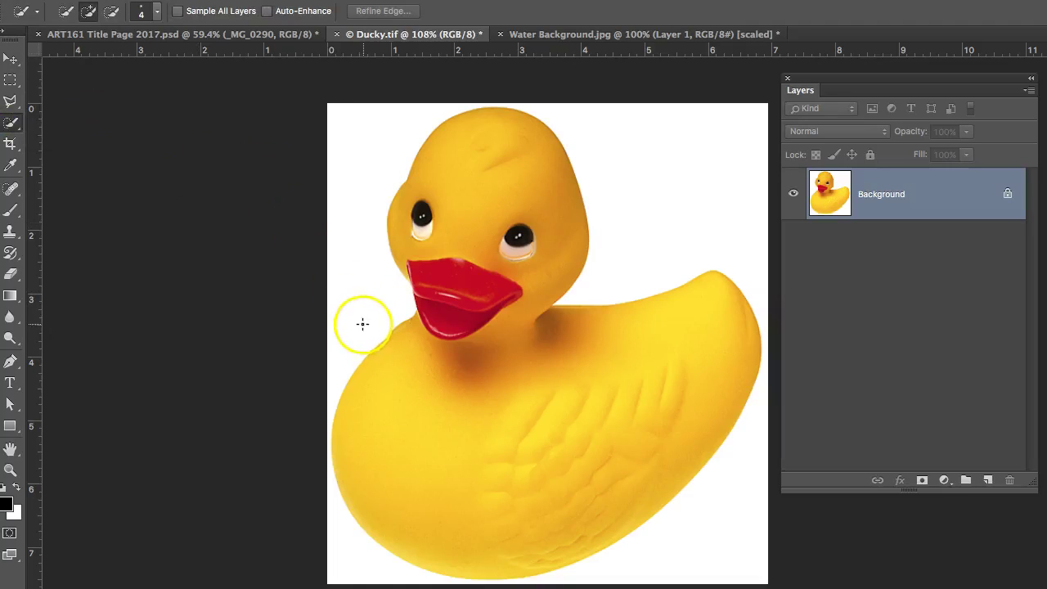
# Brush-select the white background, clear it with Ctrl+D, then brush over the duck's body.
pyautogui.moveTo(352, 332)
pyautogui.mouseDown()
pyautogui.moveTo(360, 283)
pyautogui.moveTo(350, 168)
pyautogui.moveTo(573, 112)
pyautogui.moveTo(685, 173)
pyautogui.moveTo(649, 158)
pyautogui.mouseUp()
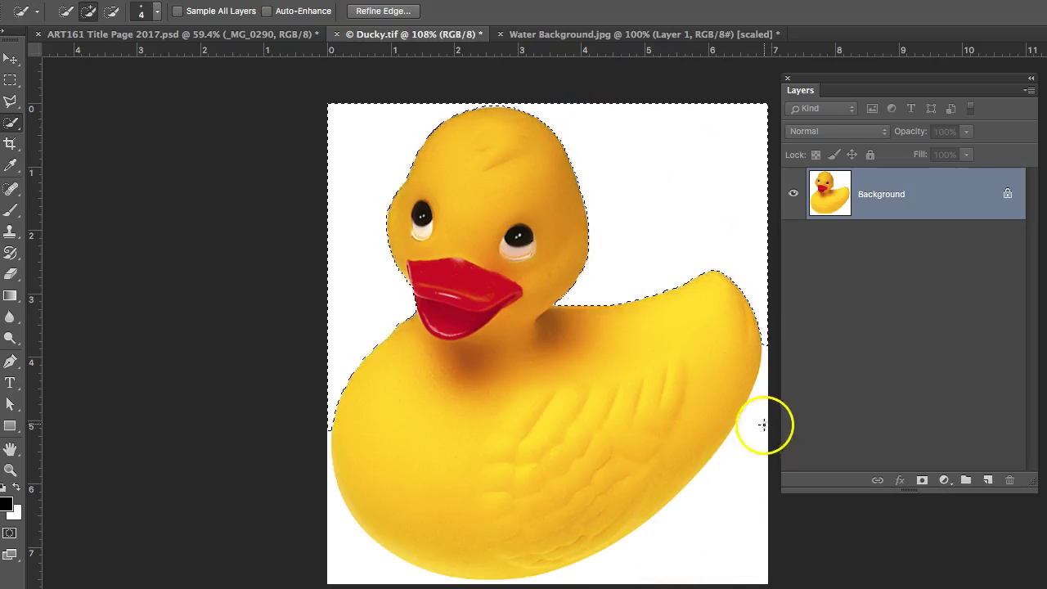
pyautogui.moveTo(762, 424)
pyautogui.mouseDown()
pyautogui.moveTo(739, 477)
pyautogui.moveTo(671, 547)
pyautogui.moveTo(499, 586)
pyautogui.moveTo(391, 570)
pyautogui.moveTo(332, 540)
pyautogui.mouseUp()
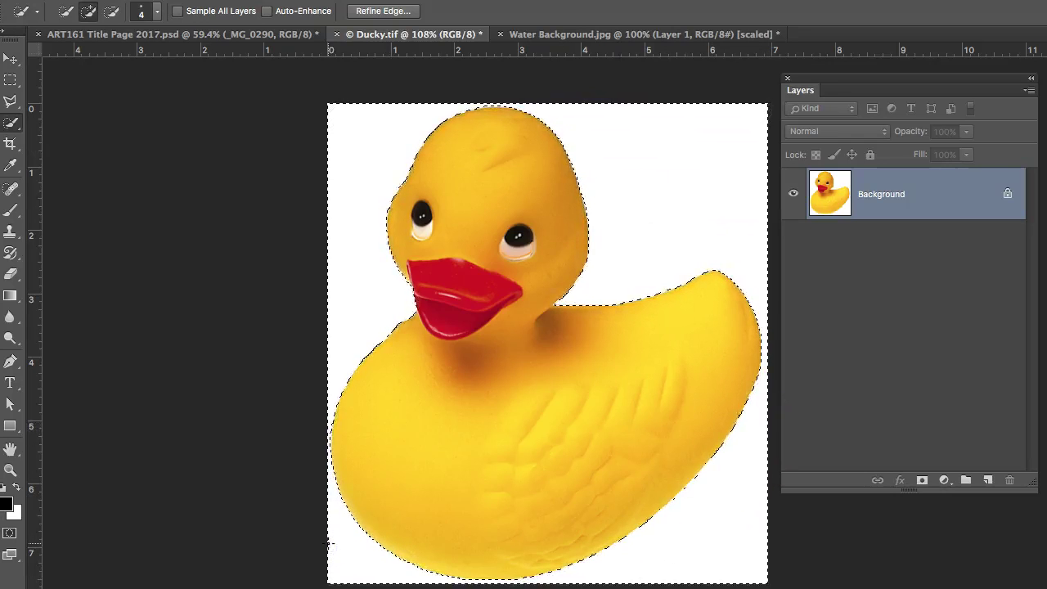
pyautogui.hotkey('ctrl', 'd')
pyautogui.click(466, 211)
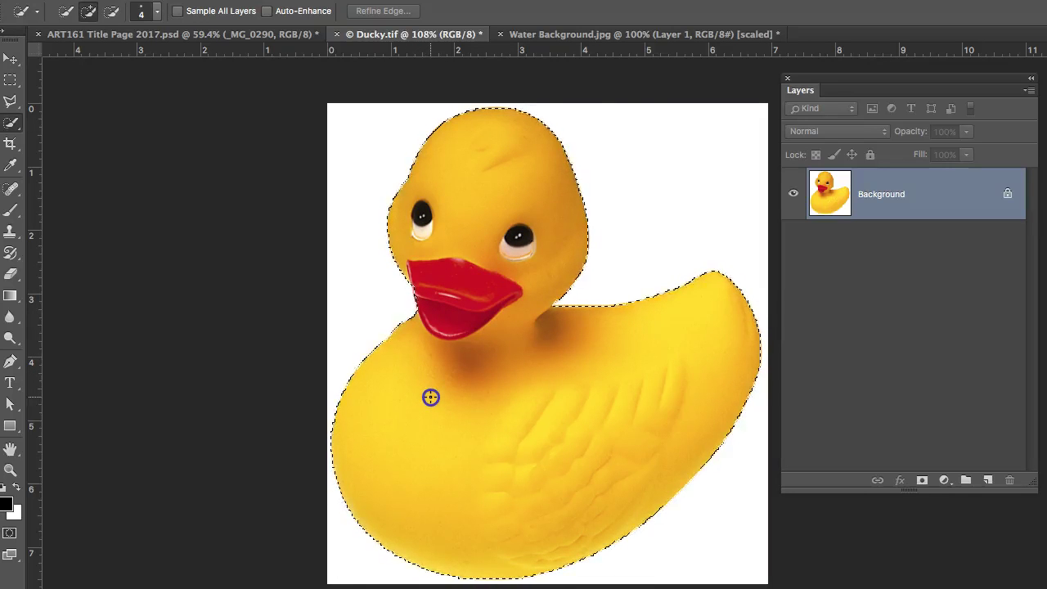
pyautogui.moveTo(431, 396); pyautogui.dragTo(430, 397)
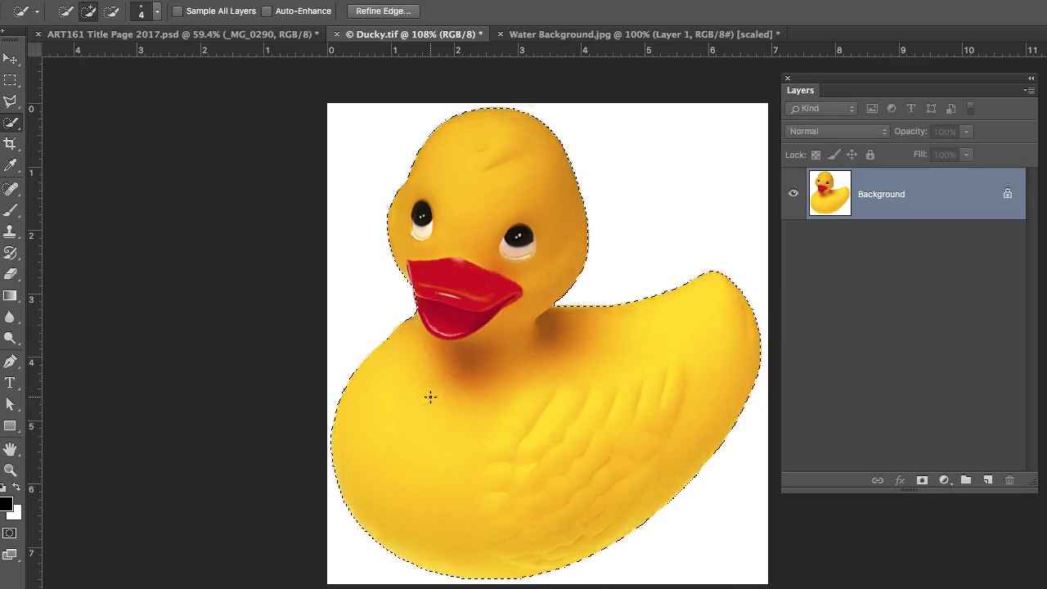
pyautogui.click(89, 14)
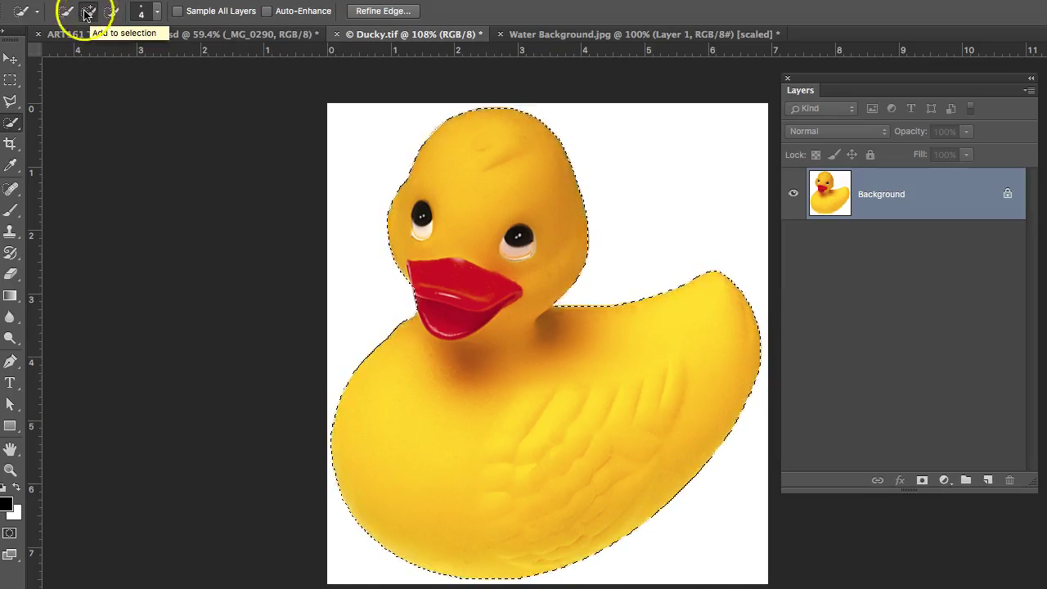
pyautogui.click(66, 12)
pyautogui.click(89, 12)
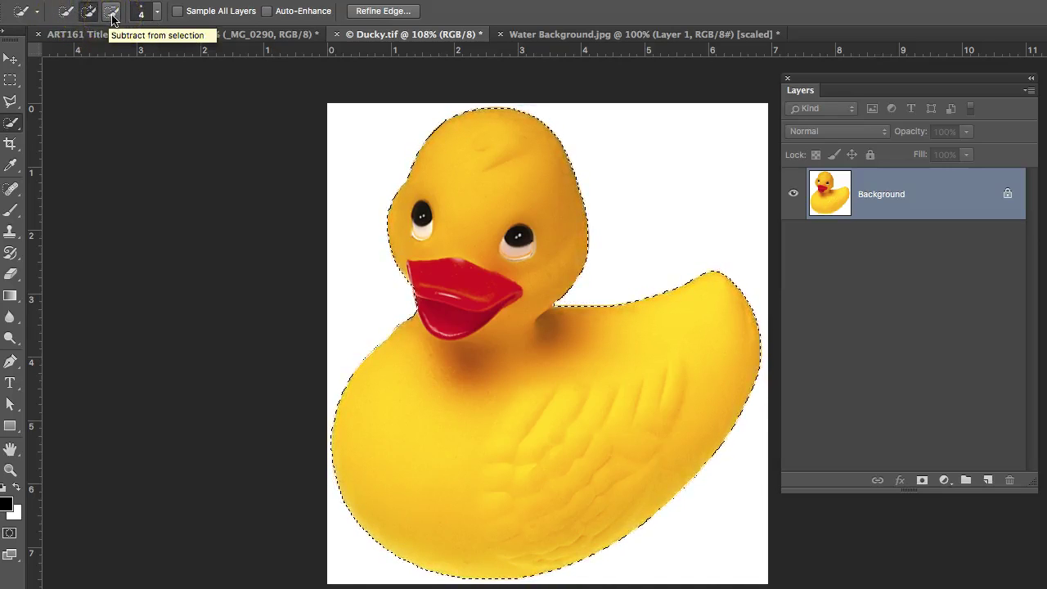
pyautogui.click(88, 14)
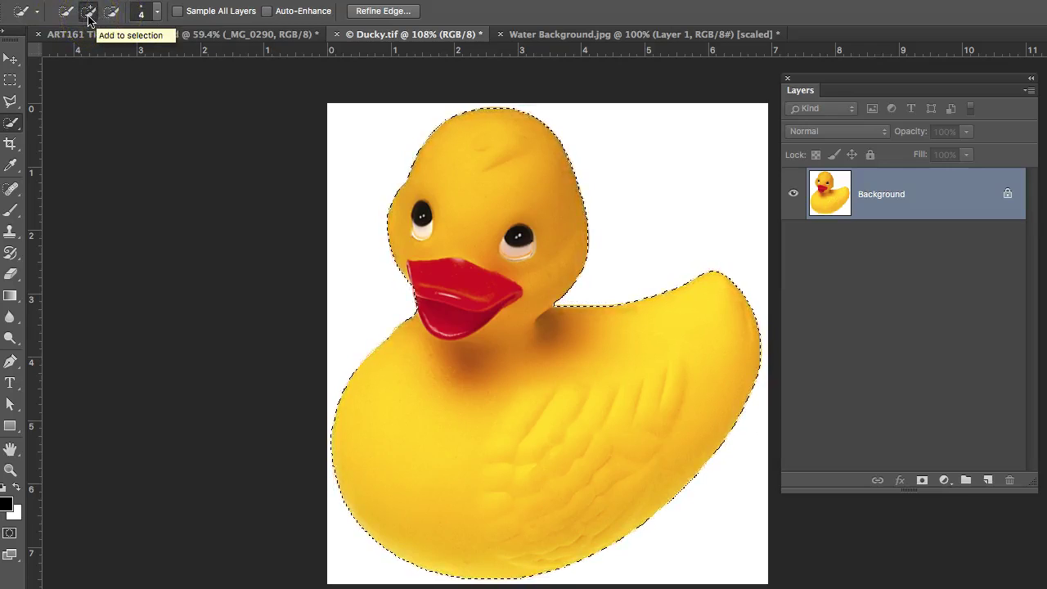
pyautogui.click(157, 14)
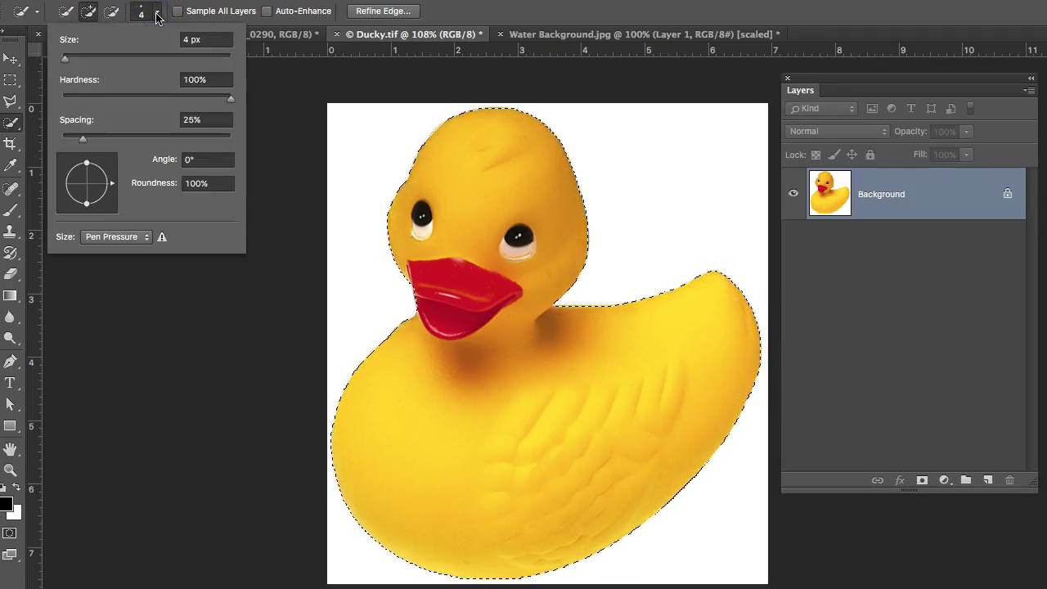
pyautogui.click(157, 17)
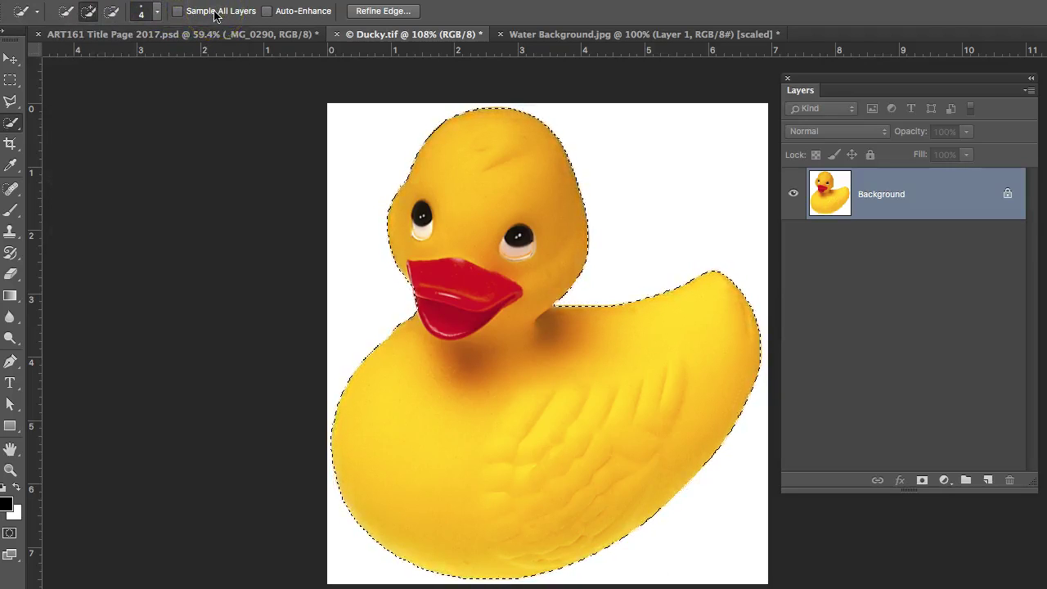
pyautogui.moveTo(900, 175); pyautogui.dragTo(175, 13)
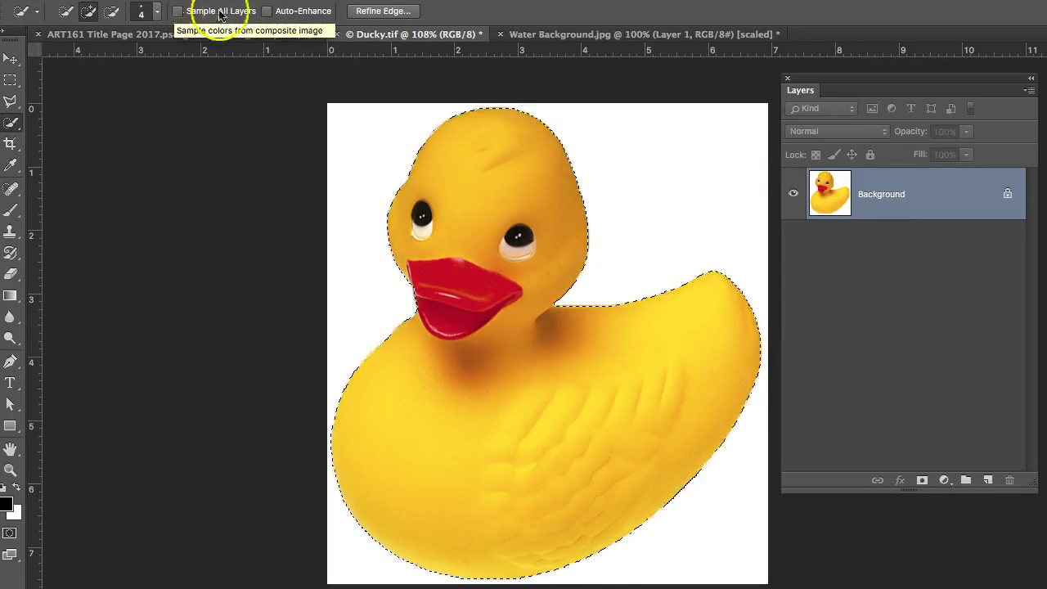
pyautogui.click(270, 14)
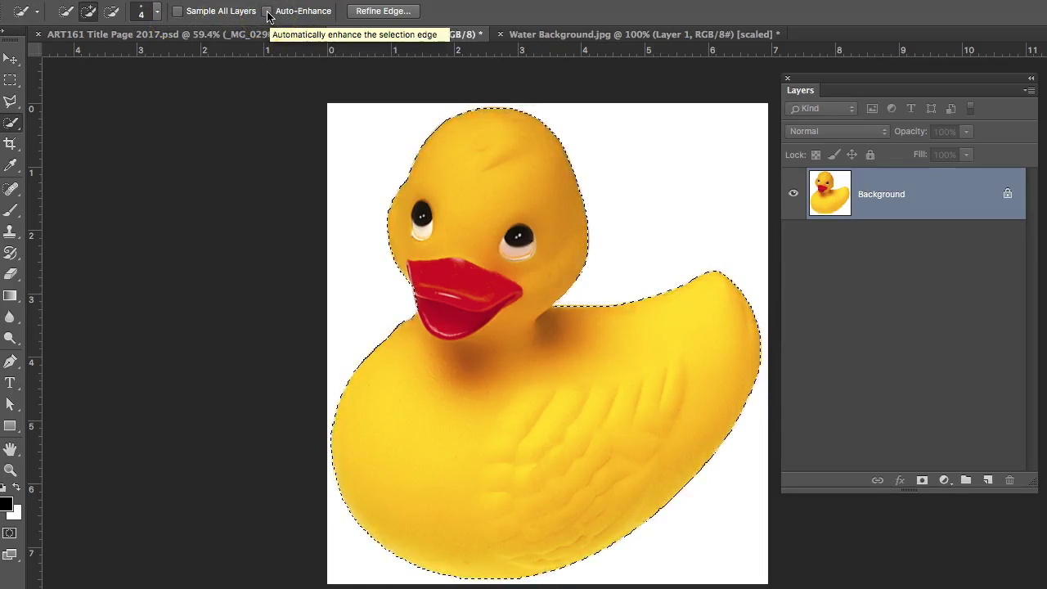
pyautogui.click(364, 12)
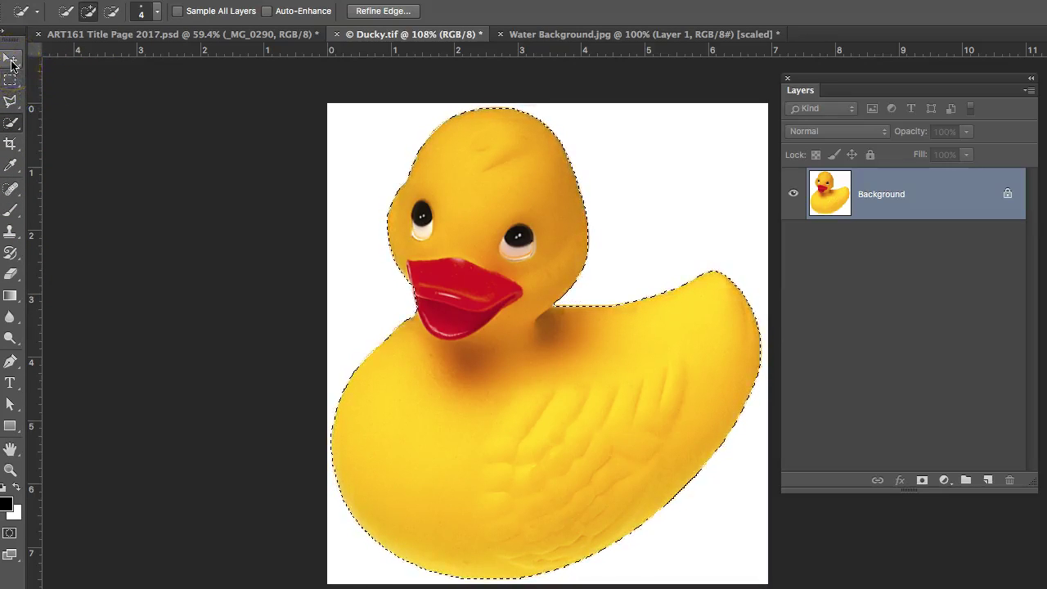
# Deselect the duck, switch to the Rectangular Marquee Tool, and toggle the side panels.
pyautogui.press('F7')
pyautogui.press('super+d')
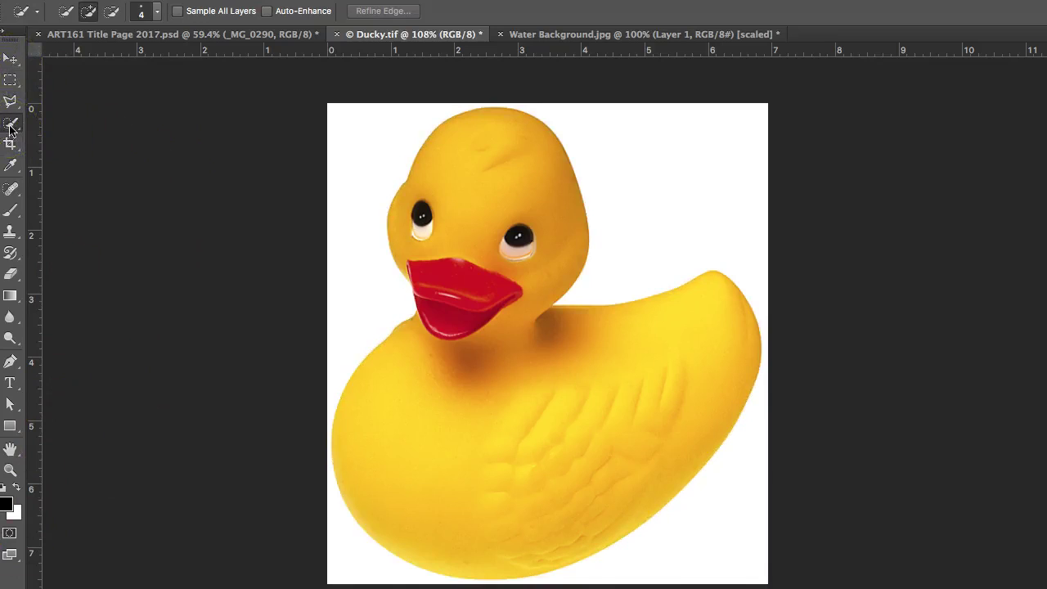
pyautogui.click(12, 80)
pyautogui.press('F7')
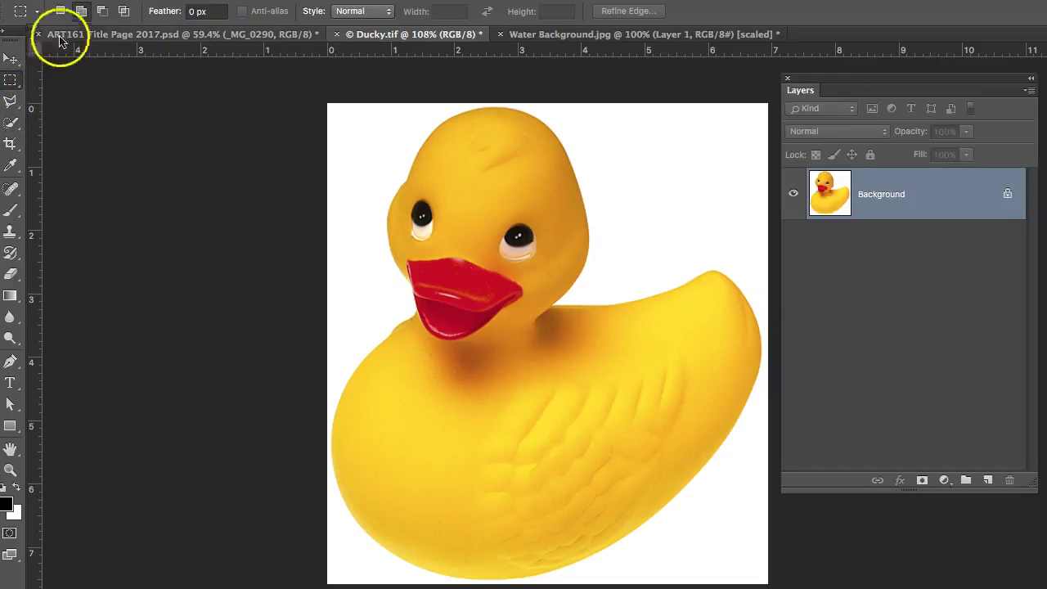
pyautogui.hotkey('shift', 'Tab')
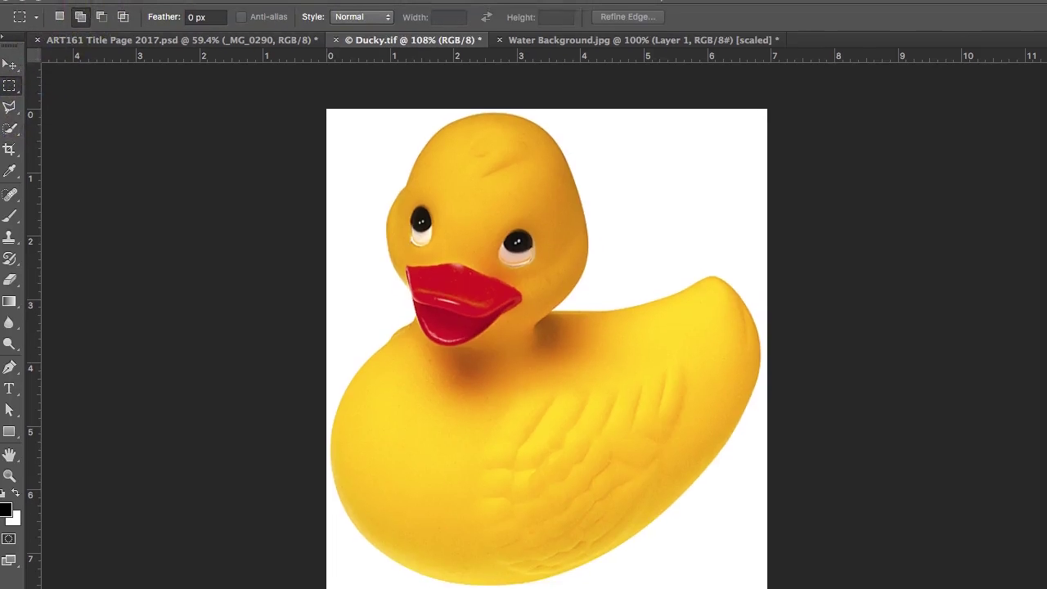
pyautogui.press('F7')
# Cycle the marquee through New, Add, Subtract, and finally Intersect selection modes.
pyautogui.click(59, 18)
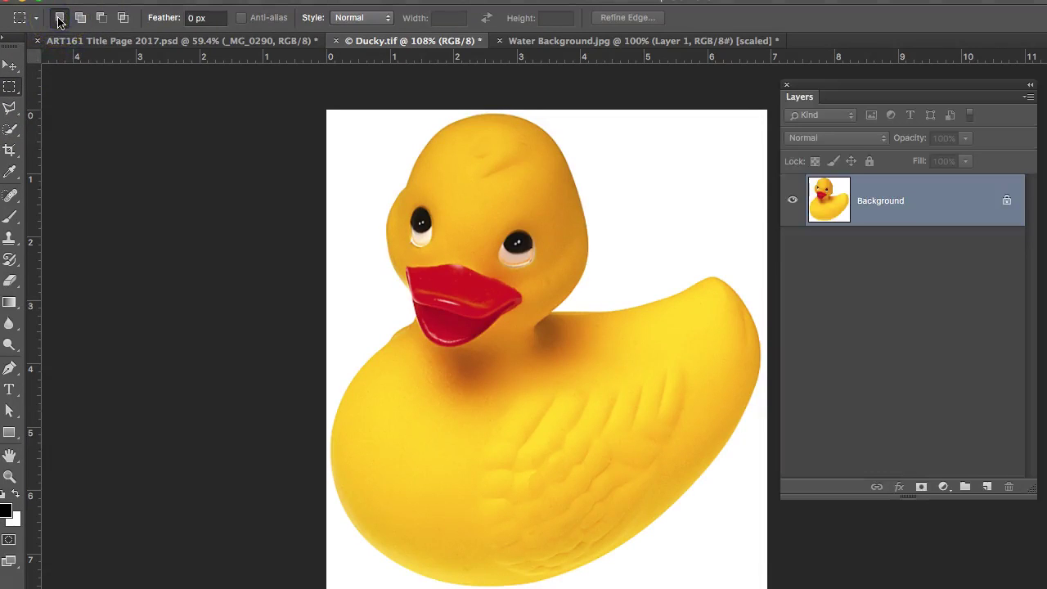
pyautogui.click(80, 18)
pyautogui.click(101, 18)
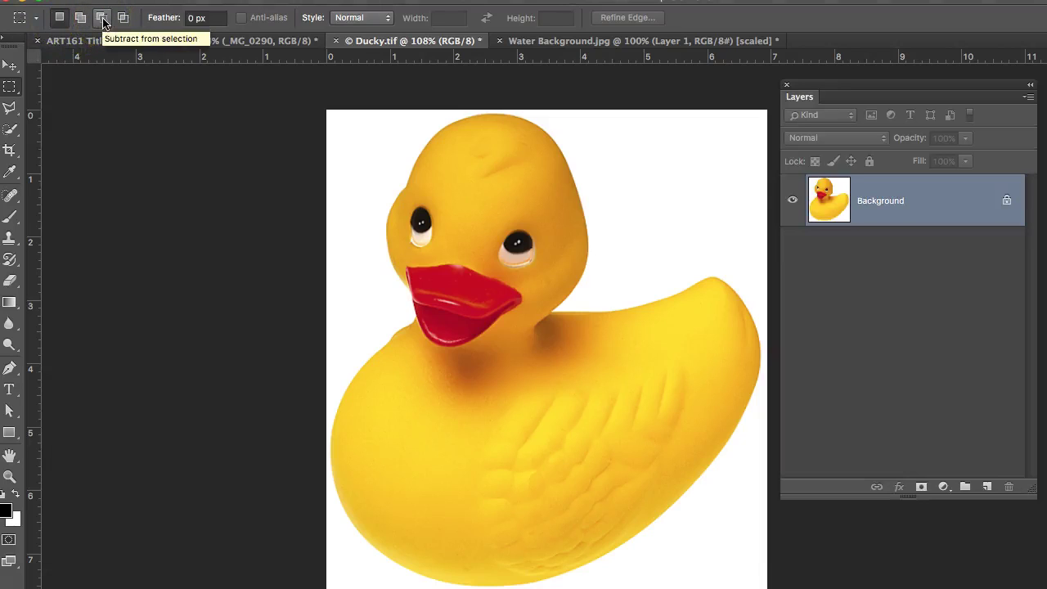
pyautogui.click(124, 18)
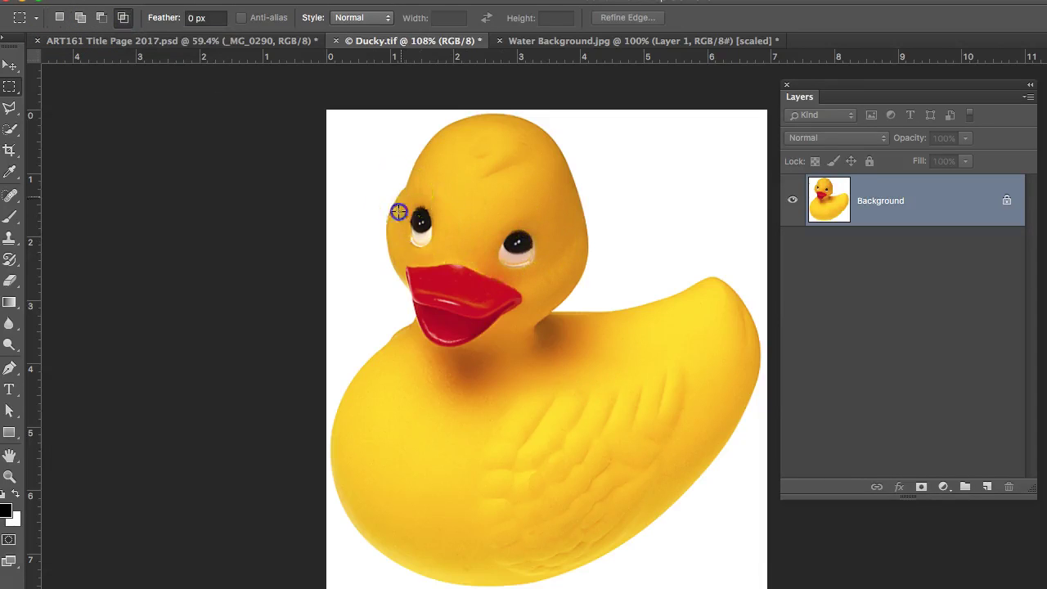
# Draw two overlapping rectangles by the duck's neck to intersect them, then deselect.
pyautogui.moveTo(401, 198); pyautogui.dragTo(617, 296)
pyautogui.moveTo(556, 429); pyautogui.dragTo(669, 268)
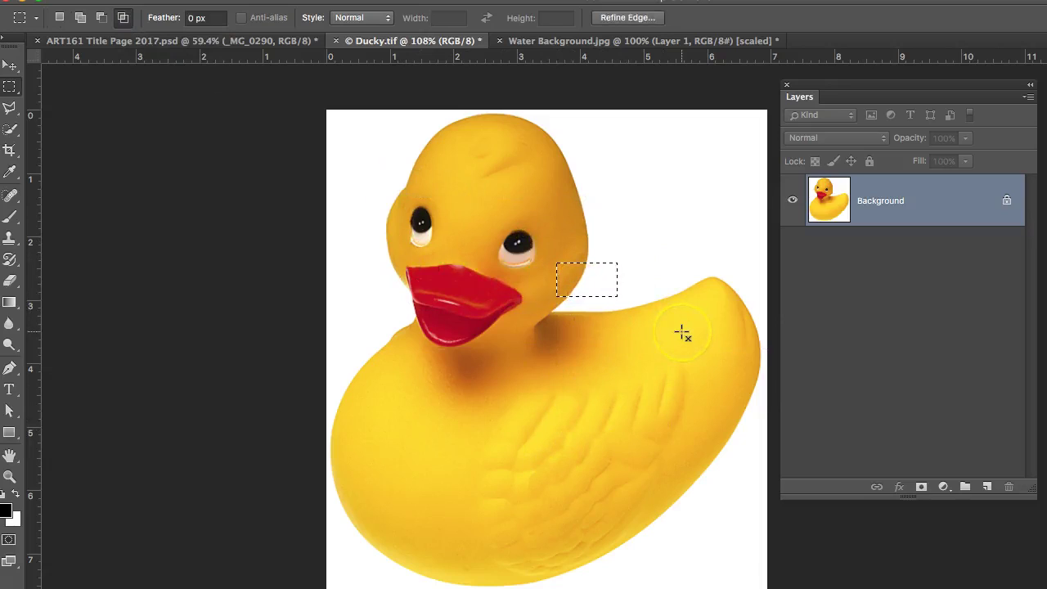
pyautogui.press('super+d')
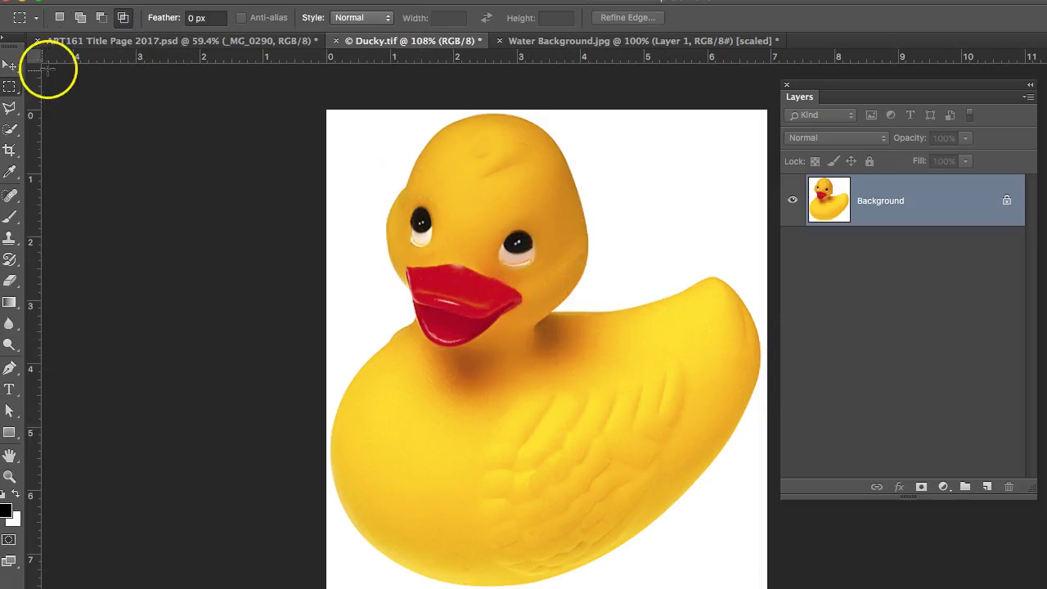
# Draw a sharp-cornered rectangle beside the duck's head with no feather, then remove it.
pyautogui.click(182, 18)
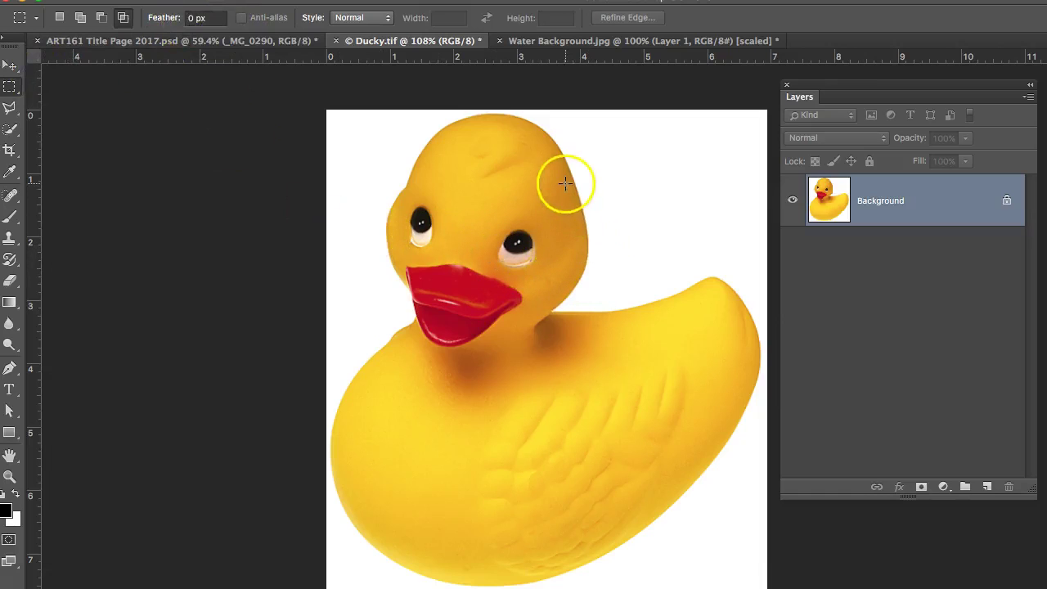
pyautogui.moveTo(566, 182); pyautogui.dragTo(719, 259)
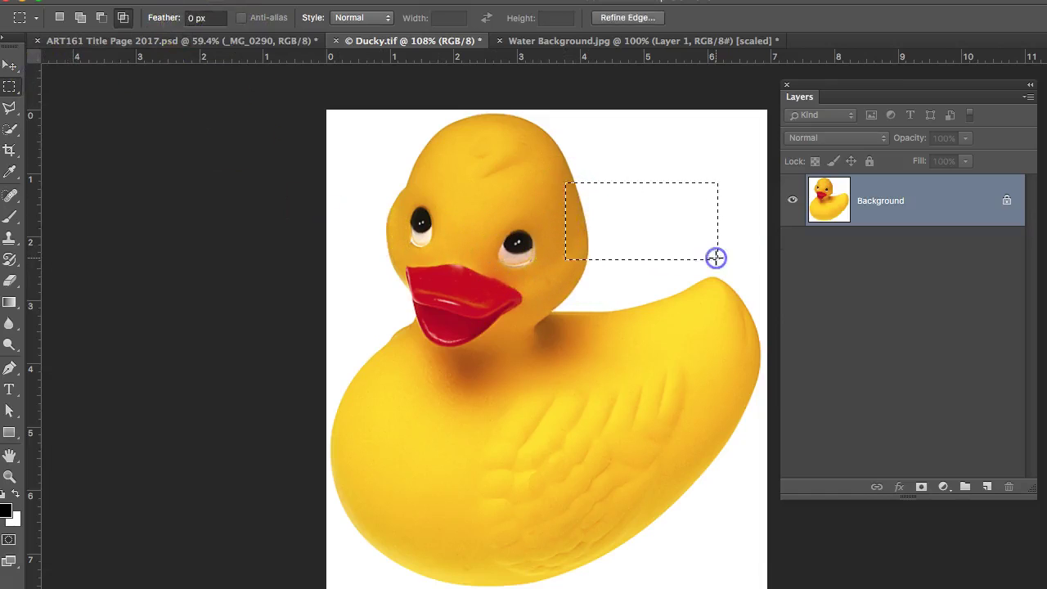
pyautogui.click(612, 245)
# Set Feather to 10 px and draw a soft-cornered rectangle beside the duck's head.
pyautogui.click(200, 18)
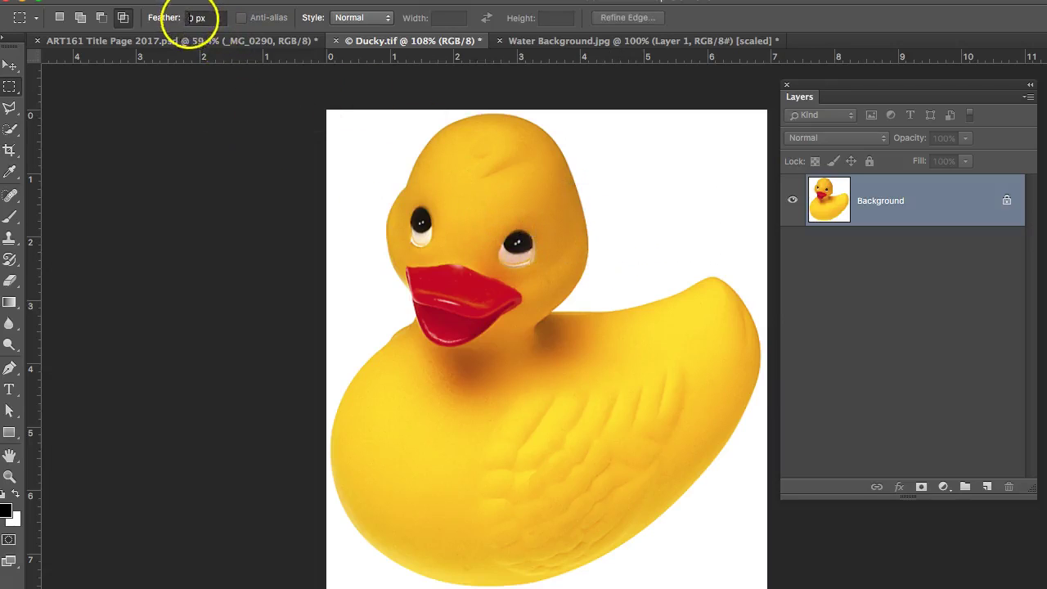
pyautogui.write('1')
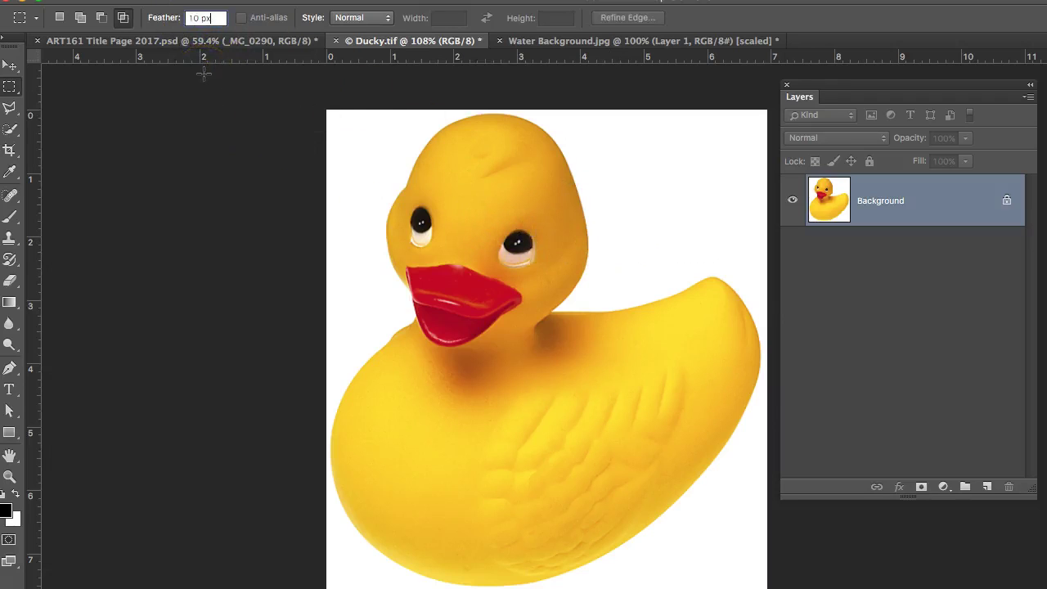
pyautogui.moveTo(554, 179); pyautogui.dragTo(730, 255)
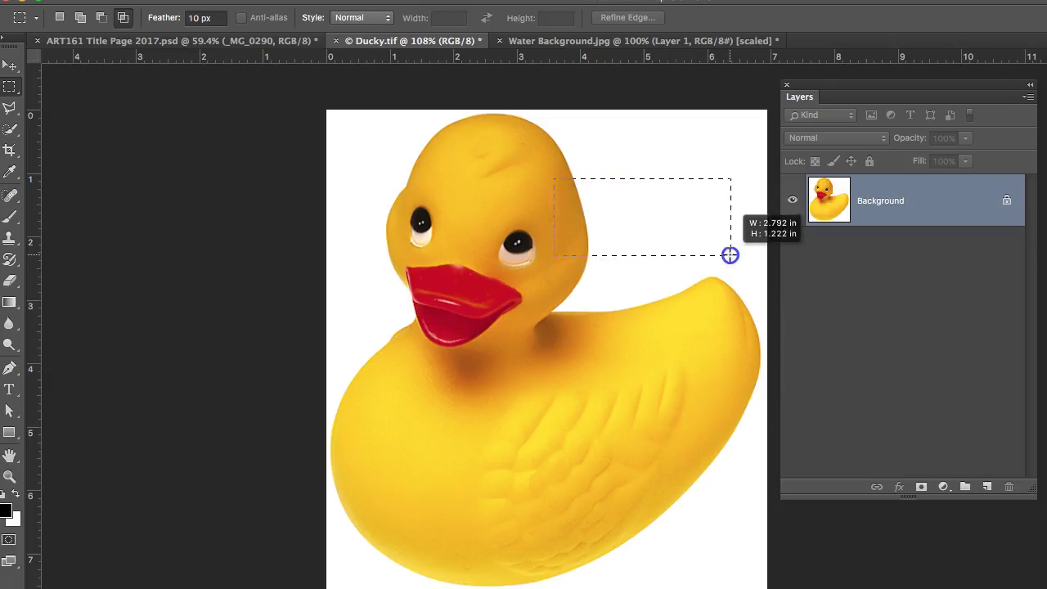
pyautogui.moveTo(729, 255); pyautogui.dragTo(730, 254)
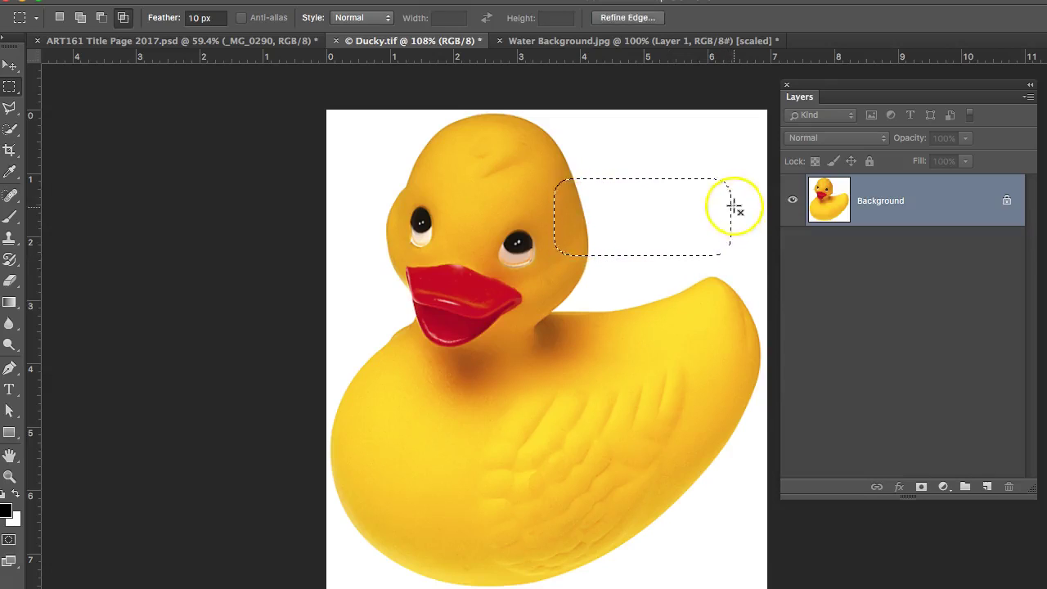